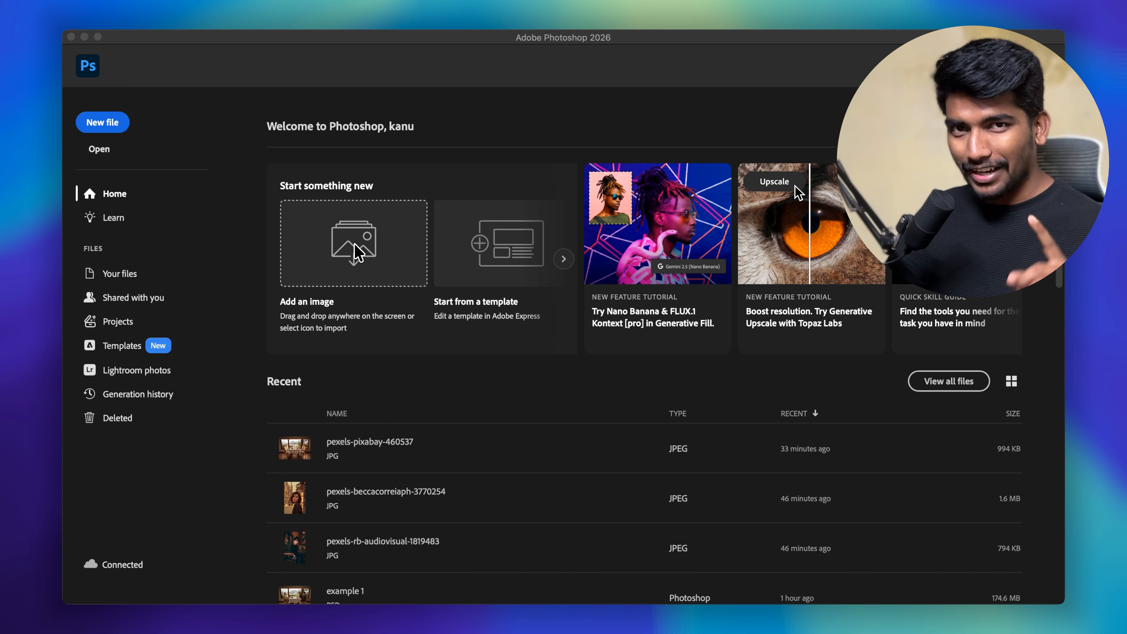
# Step: Open the dining room photo pexels-pixabay-460537.jpg from the photoshop 2026 folder
pyautogui.click(357, 252)
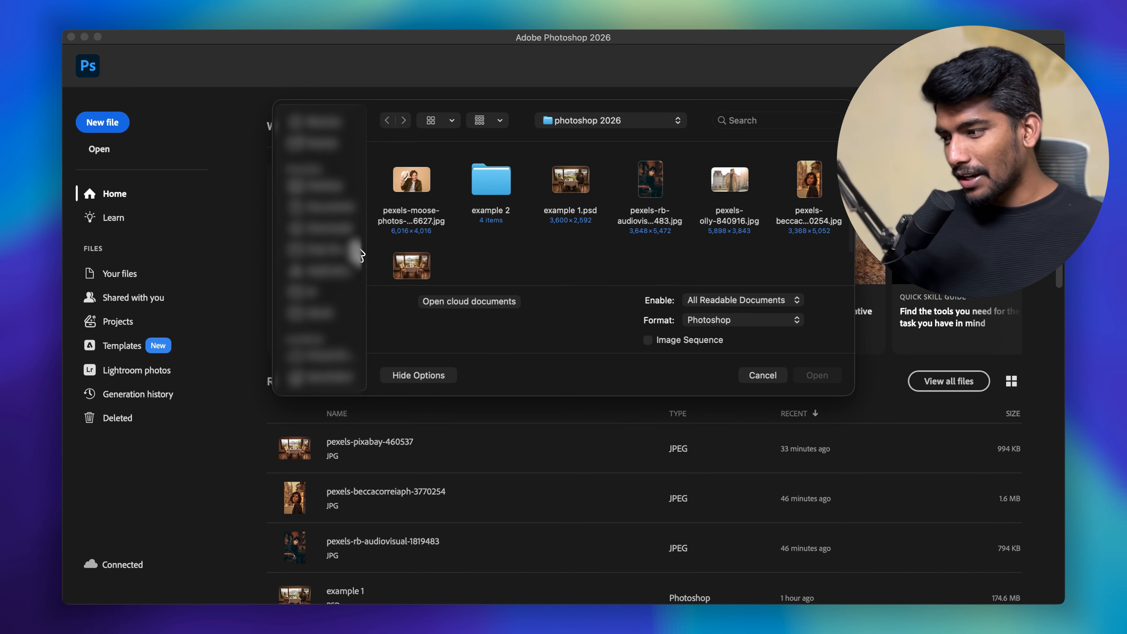
pyautogui.click(412, 272)
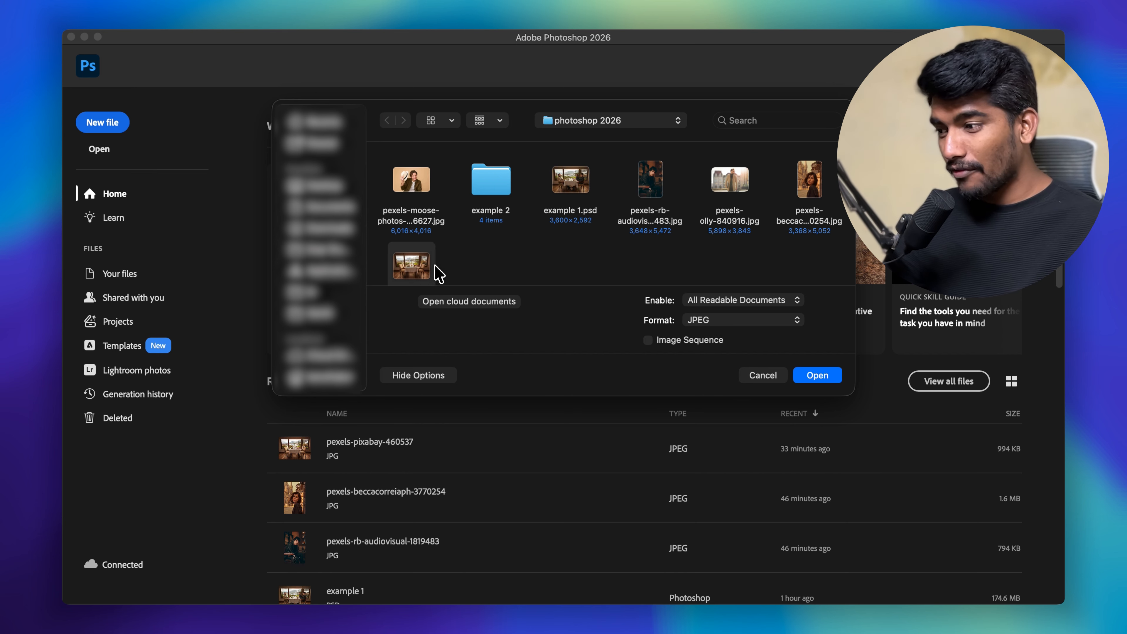
pyautogui.doubleClick(415, 268)
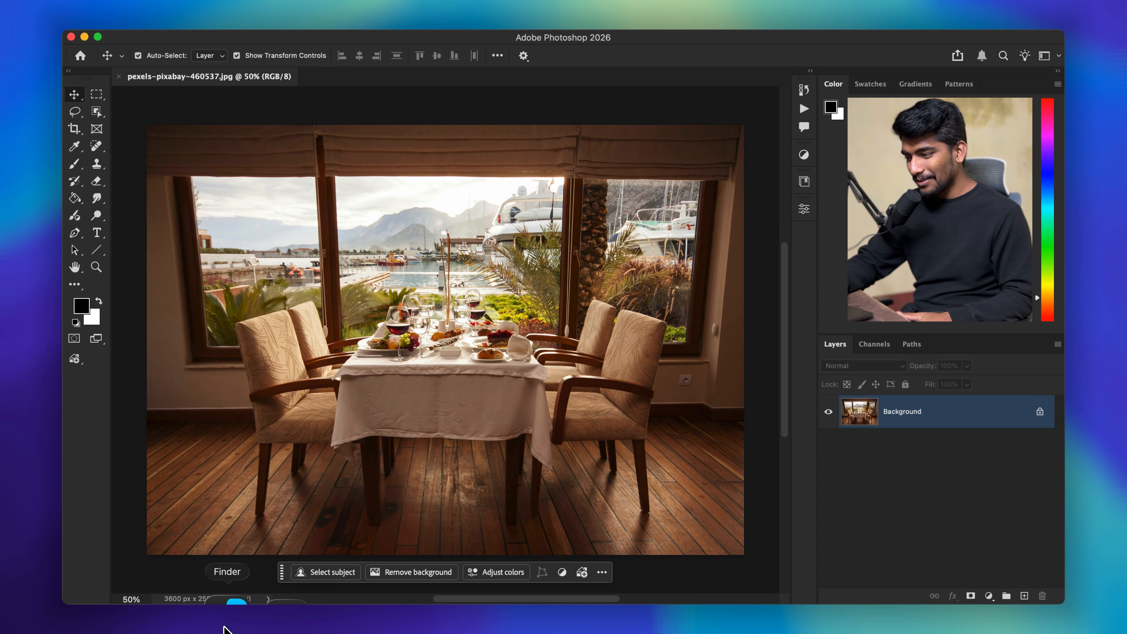
# Step: Place the photo pexels-rb-audiovisual-1819483 into the document, scaled to about half its initial placed size, above the dining table
pyautogui.click(224, 610)
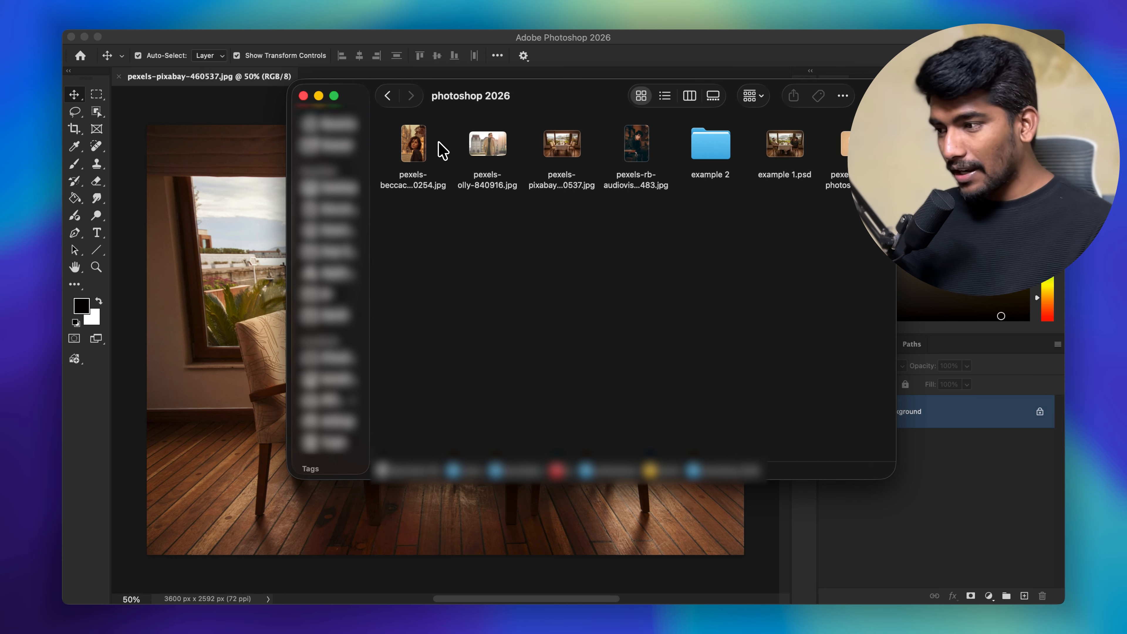
pyautogui.moveTo(644, 145); pyautogui.dragTo(223, 238)
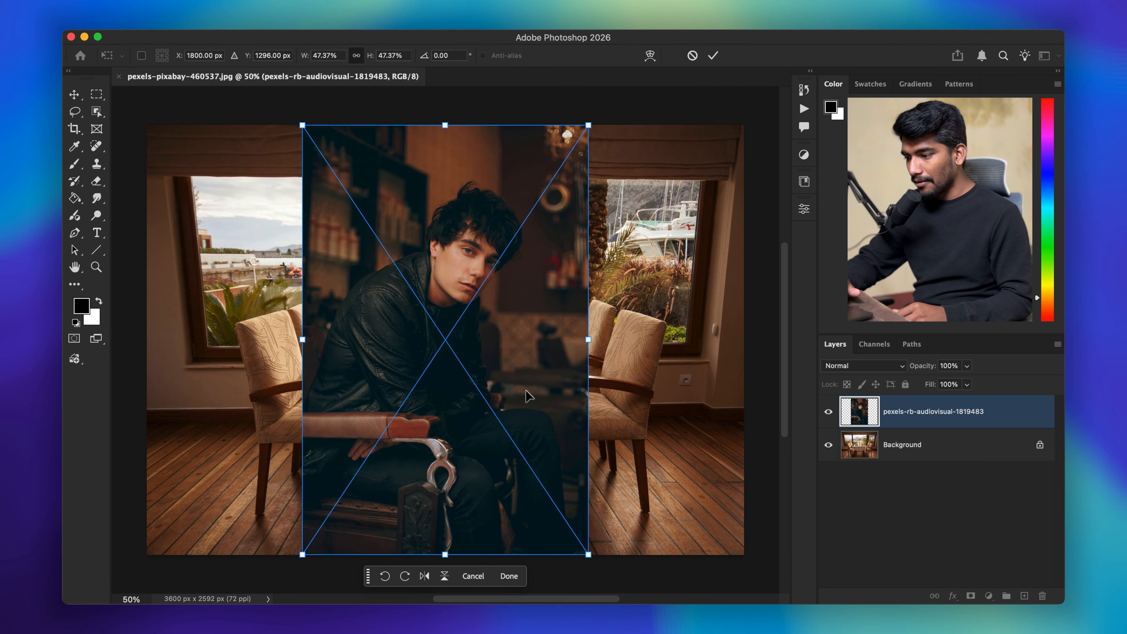
pyautogui.moveTo(559, 487); pyautogui.dragTo(496, 411)
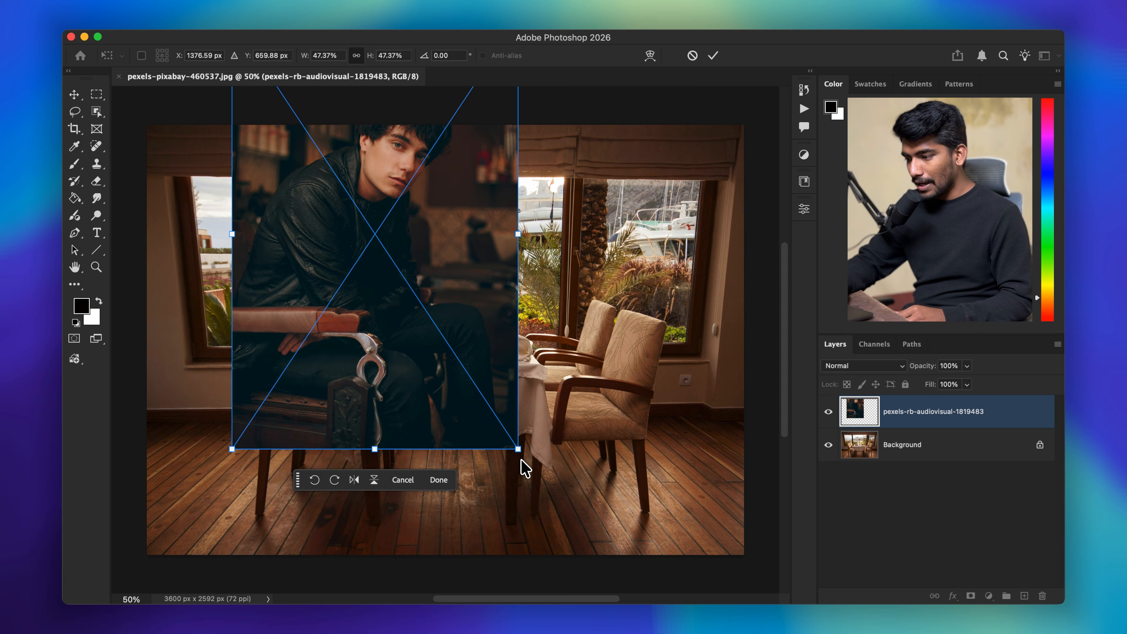
pyautogui.moveTo(515, 454); pyautogui.dragTo(373, 299)
pyautogui.moveTo(312, 164); pyautogui.dragTo(415, 313)
pyautogui.click(713, 55)
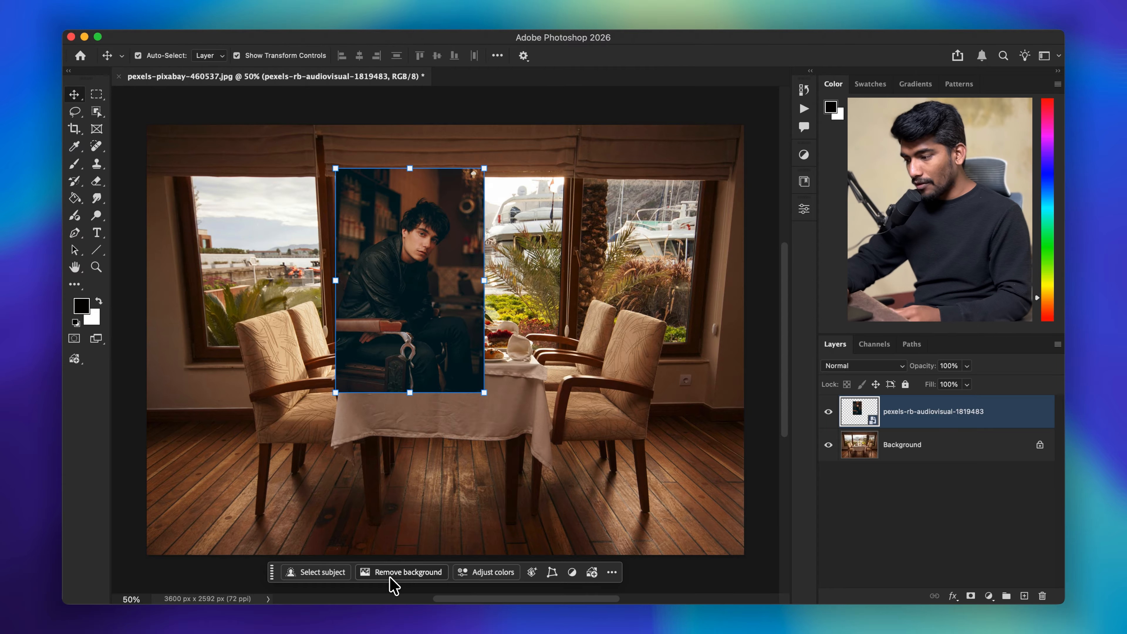
# Step: Remove the background from the man's photo and move the cutout slightly up and to the left over the table
pyautogui.click(393, 573)
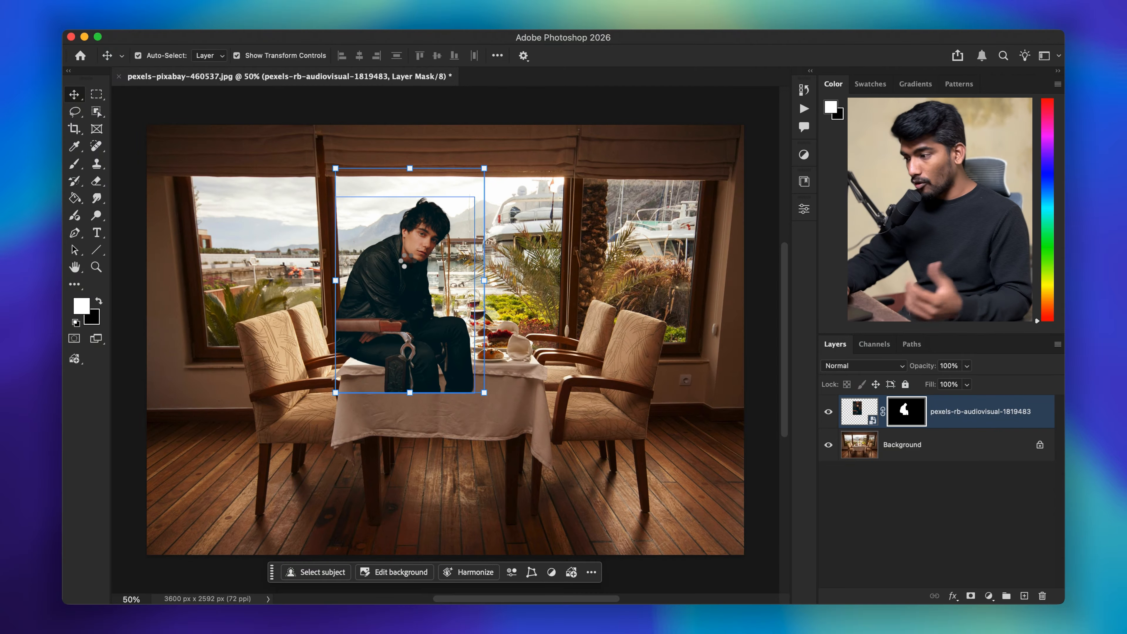
pyautogui.moveTo(410, 244); pyautogui.dragTo(386, 221)
# Step: Draw a red 20 px stroke line from the man to the front right chair and give its end an enlarged arrowhead
pyautogui.click(97, 250)
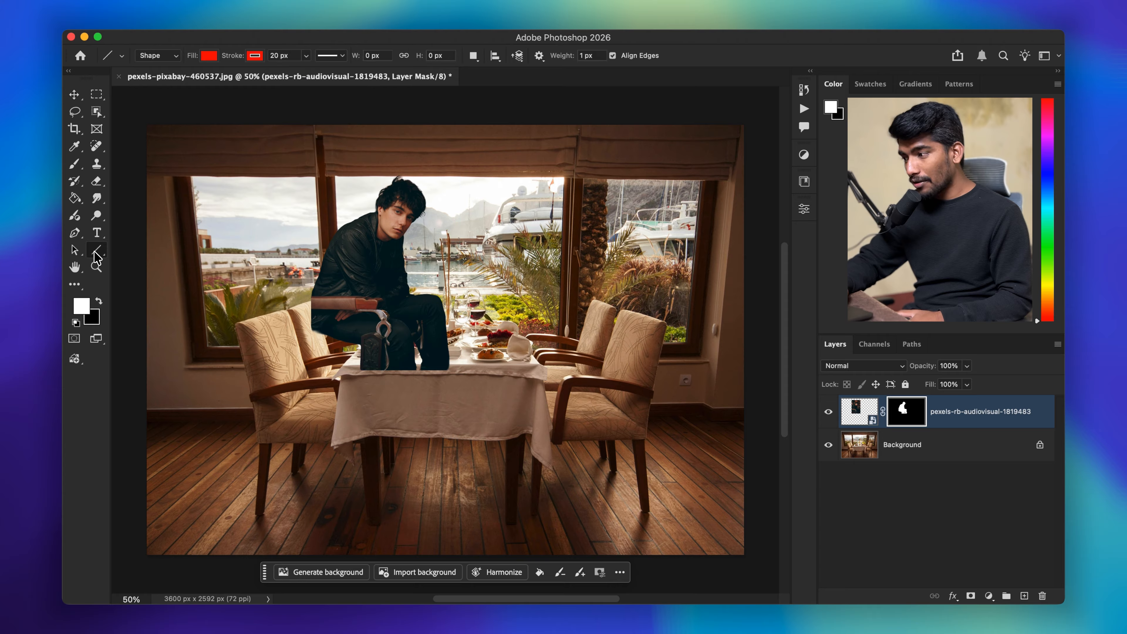
pyautogui.moveTo(401, 277); pyautogui.dragTo(604, 373)
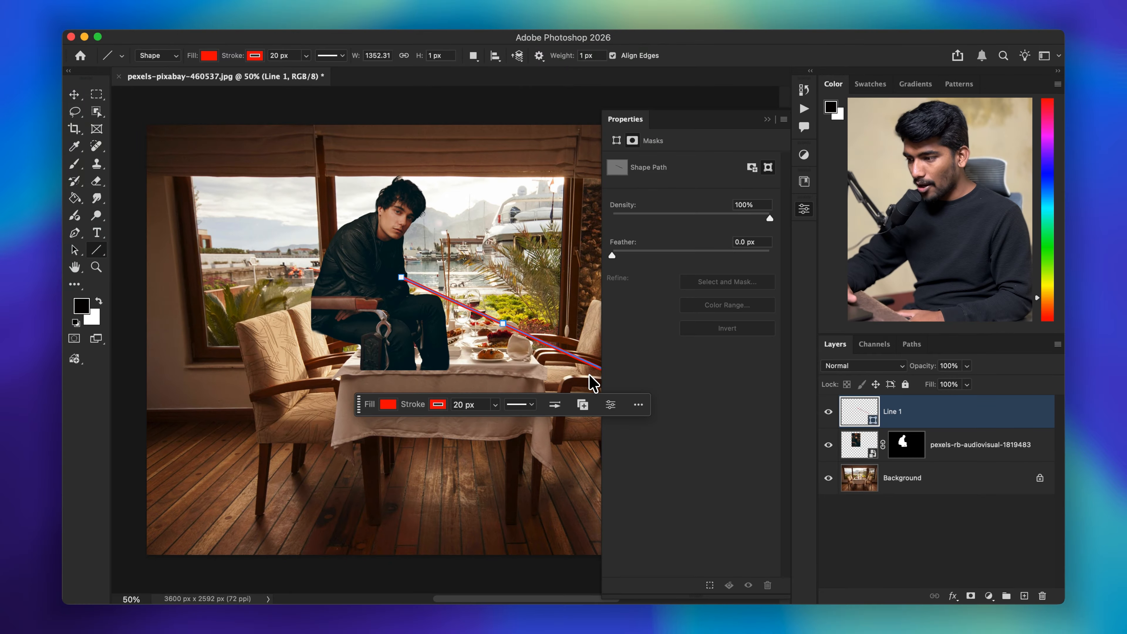
pyautogui.click(555, 404)
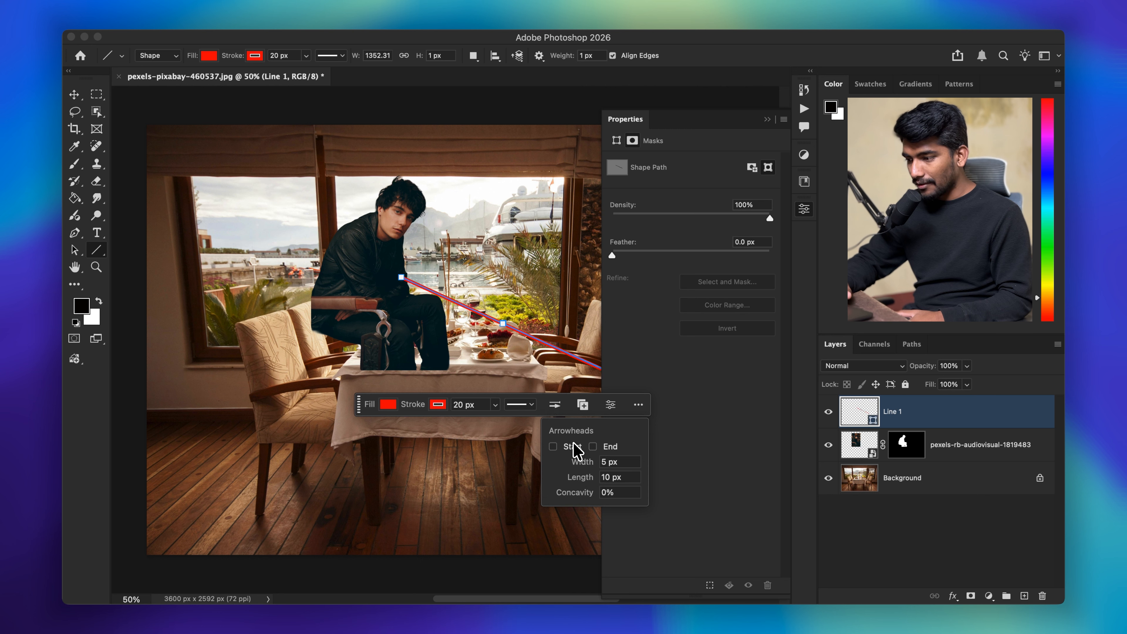
pyautogui.click(593, 446)
pyautogui.moveTo(593, 478); pyautogui.dragTo(646, 470)
pyautogui.click(767, 119)
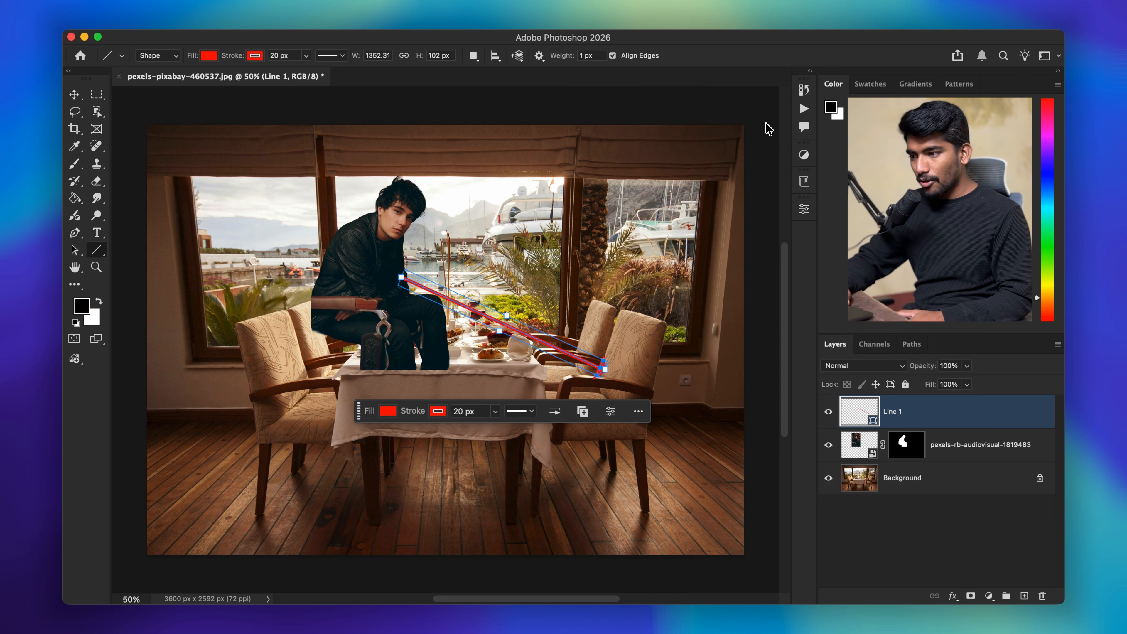
pyautogui.moveTo(604, 364); pyautogui.dragTo(601, 367)
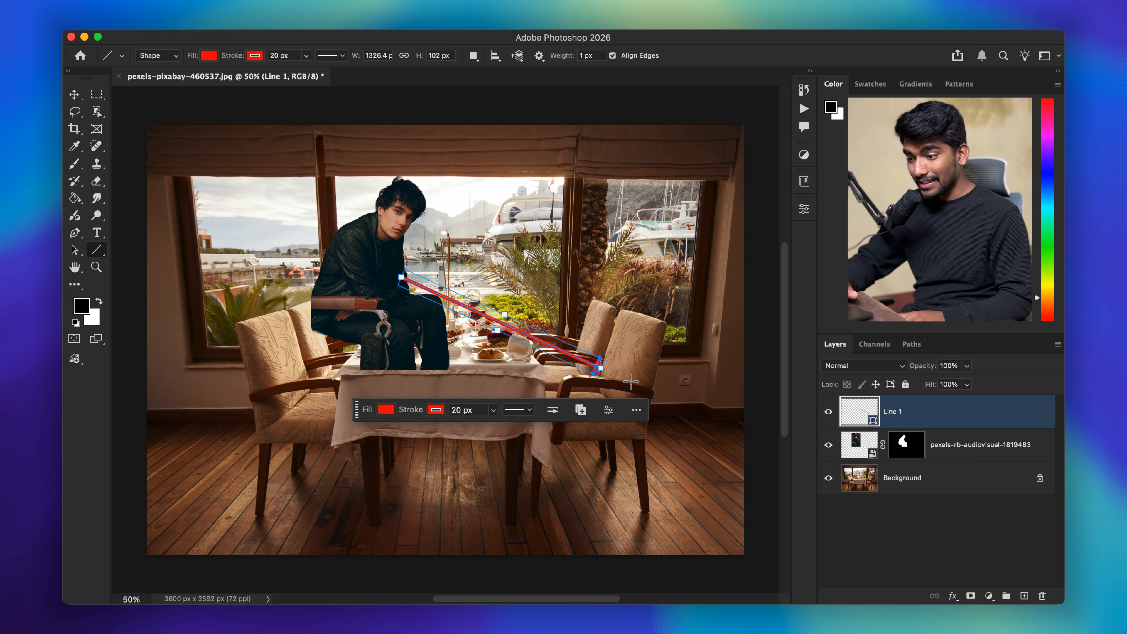
pyautogui.click(876, 532)
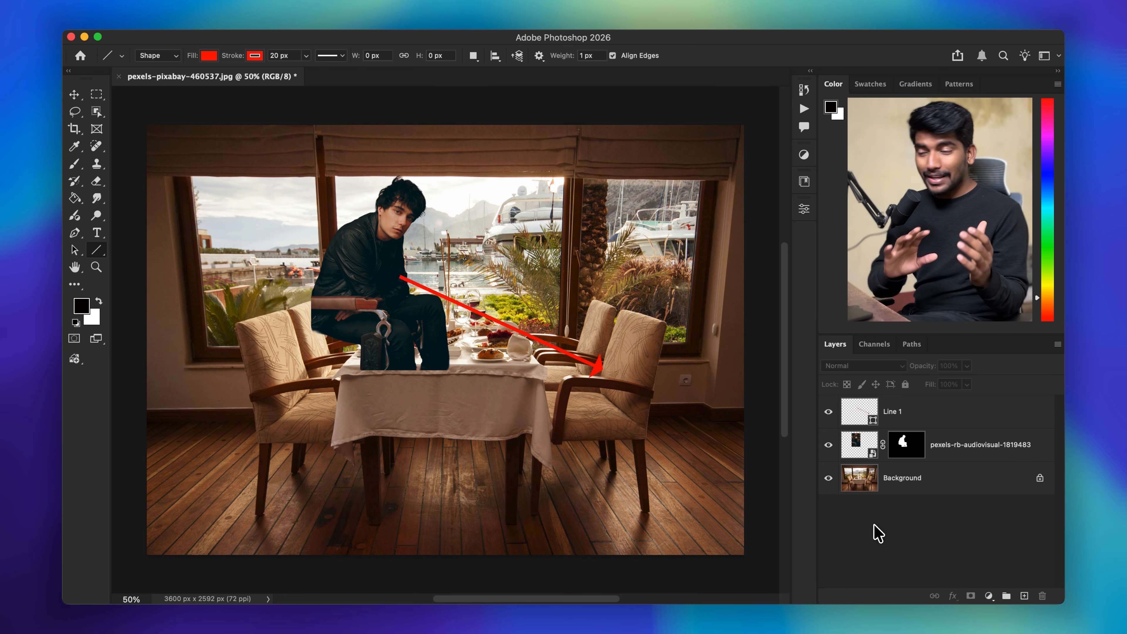
# Step: Run Generative Fill on the whole canvas with Gemini 2.5 (Nano Banana) and the prompt "make this man sit on the chair which is pointed by the red arrow."
pyautogui.press('super+a')
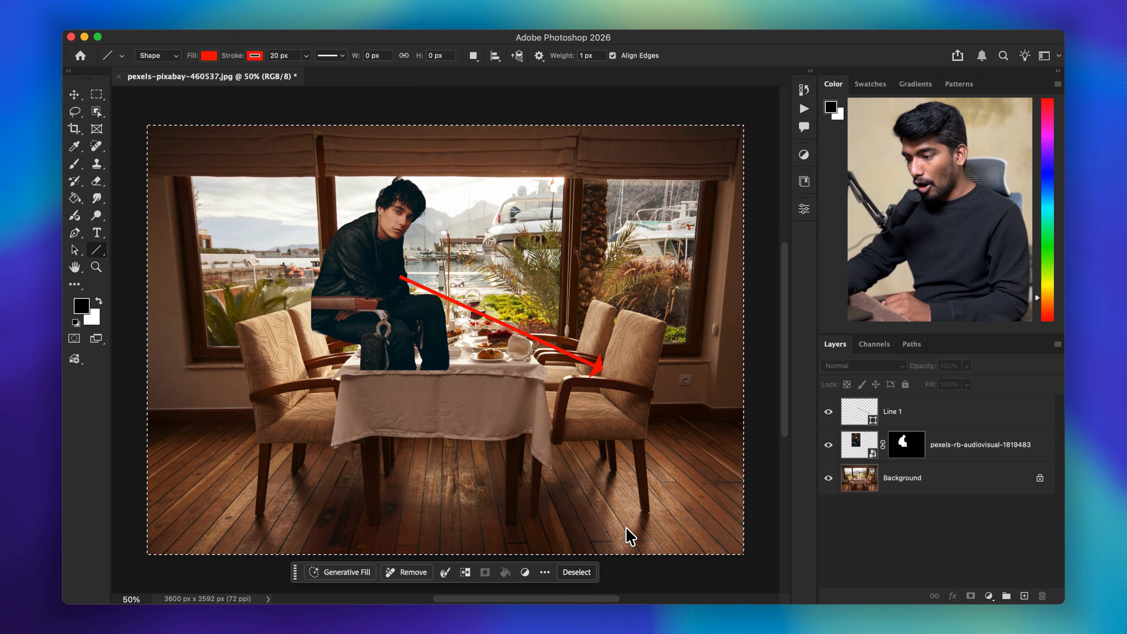
pyautogui.click(341, 573)
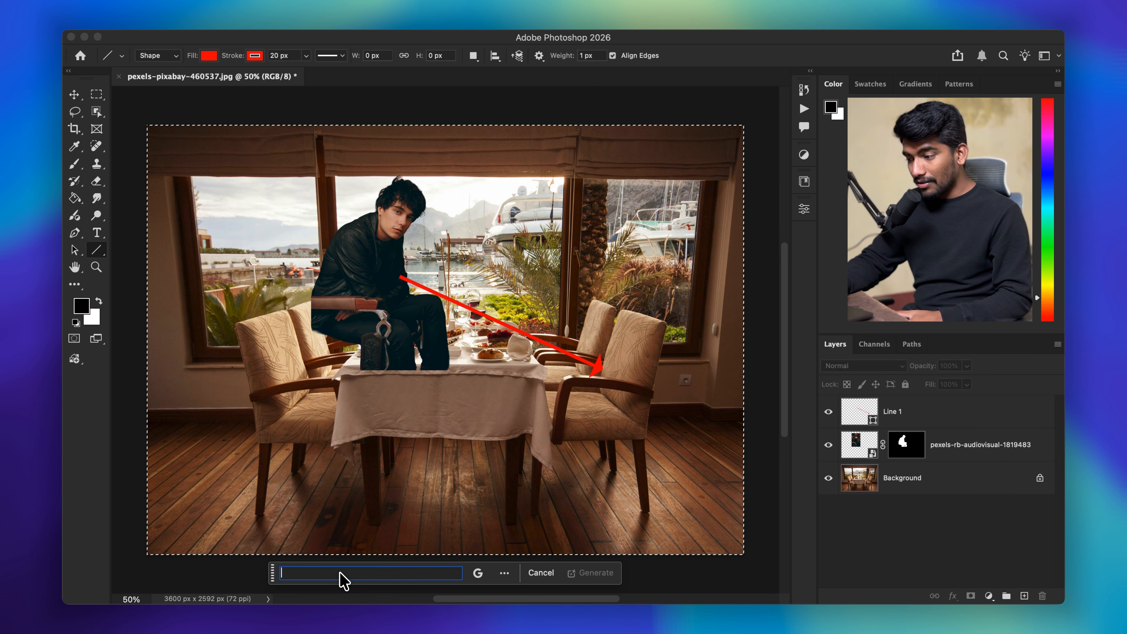
pyautogui.click(474, 573)
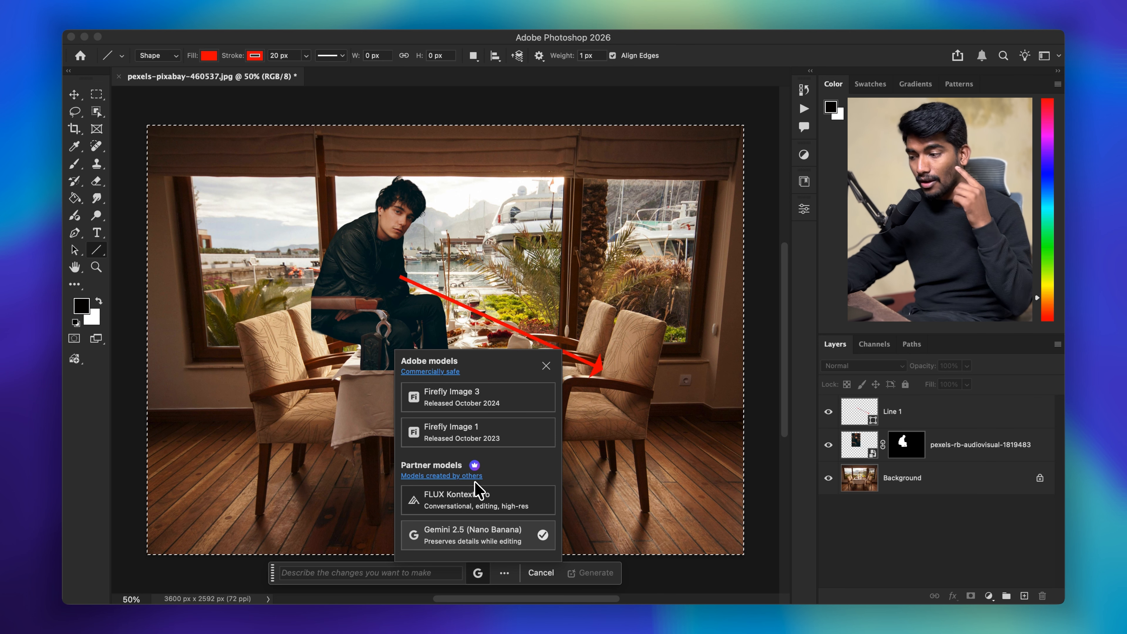
pyautogui.click(474, 532)
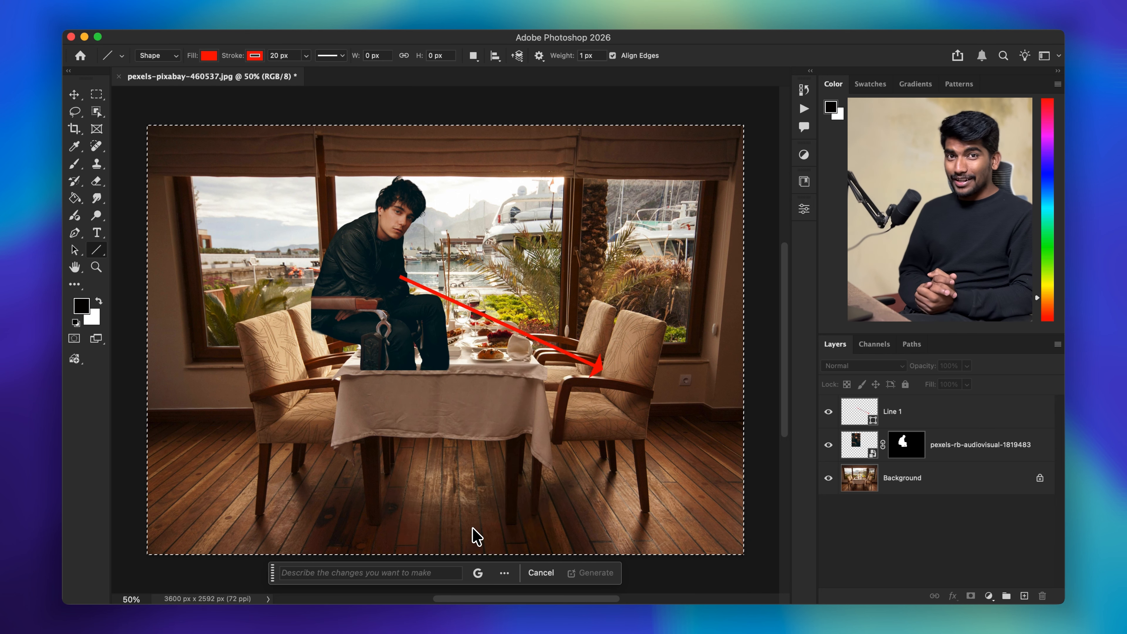
pyautogui.click(318, 571)
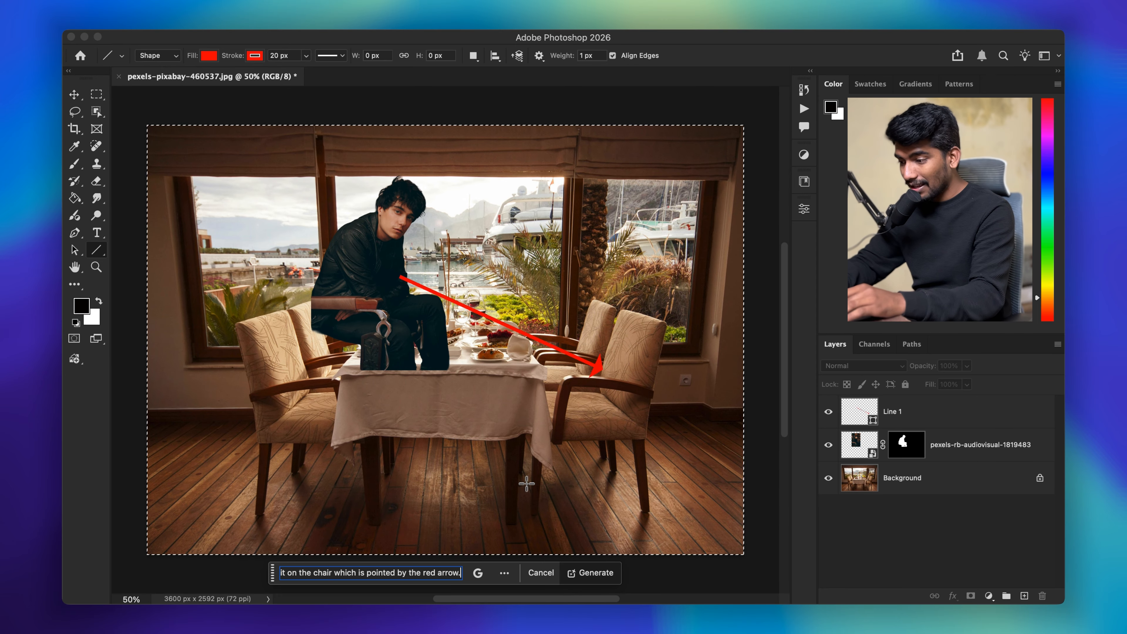
pyautogui.click(591, 572)
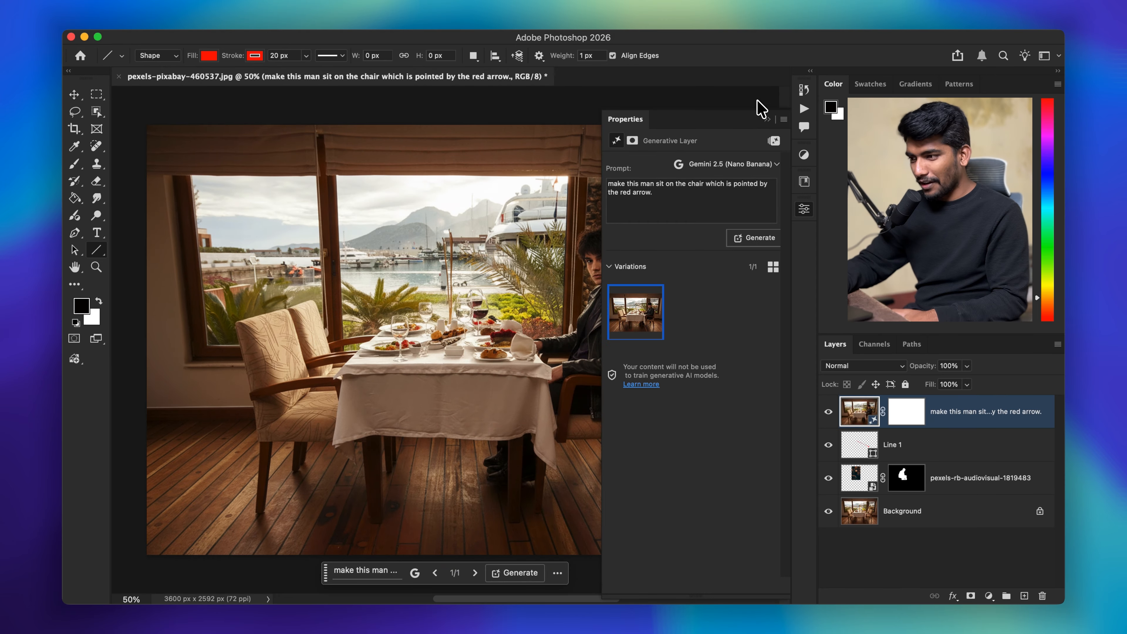
pyautogui.click(768, 120)
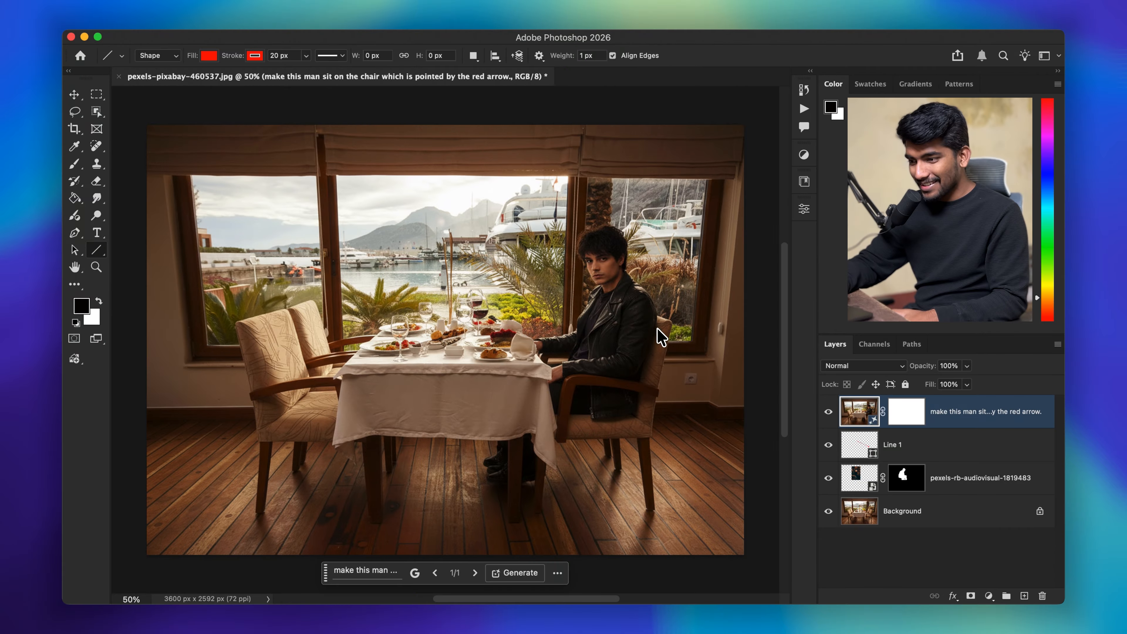
# Step: Compare the image before and after by toggling the visibility of the generated seated-man layer
pyautogui.click(828, 413)
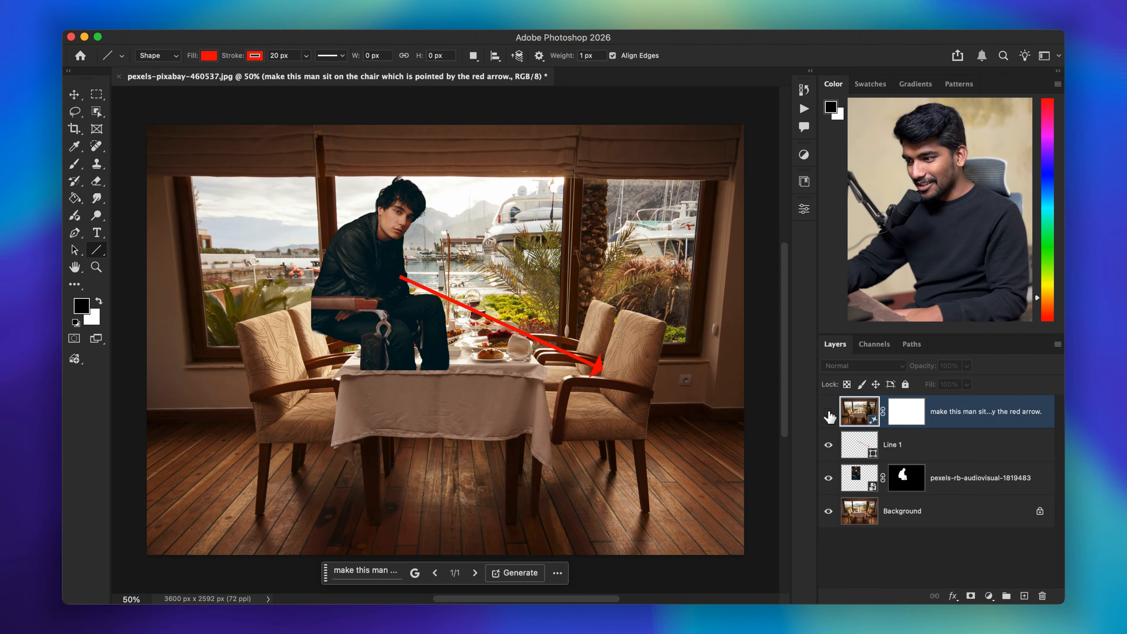
pyautogui.click(828, 413)
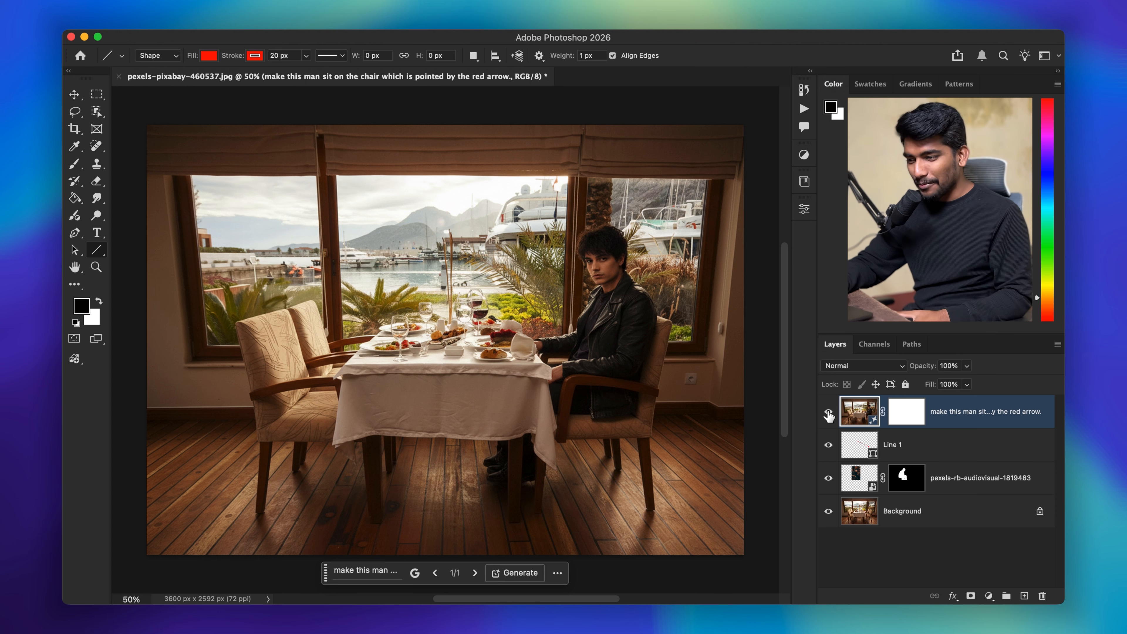
pyautogui.click(829, 413)
pyautogui.click(828, 413)
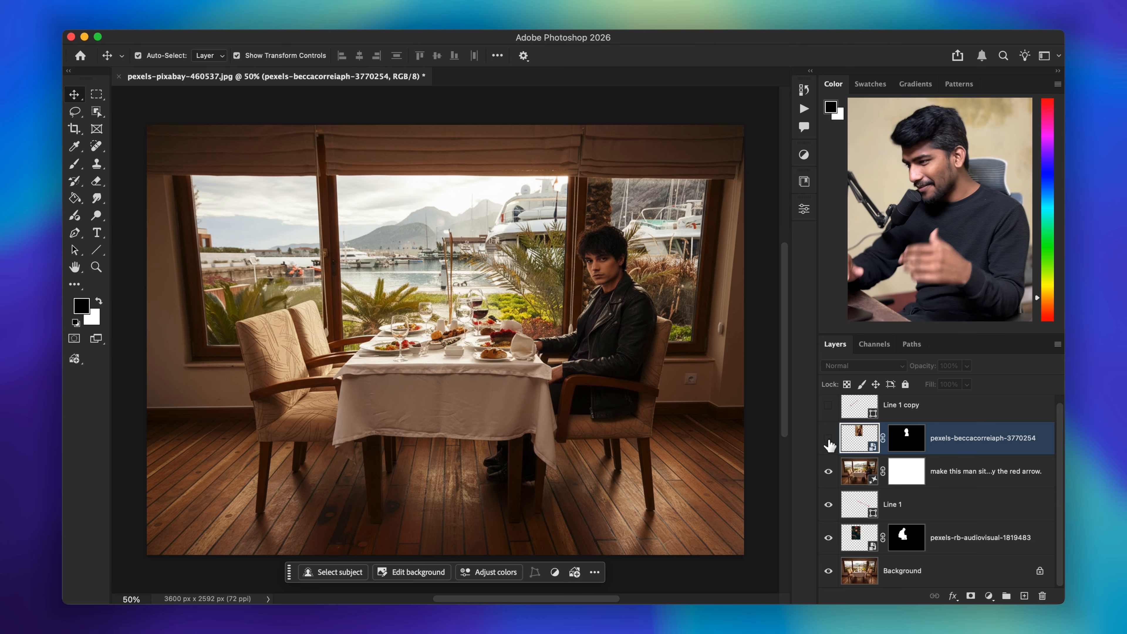
# Step: Show the woman's cutout layer and the Line 1 copy arrow layer, checking her photo with its mask disabled and re-enabled
pyautogui.click(828, 439)
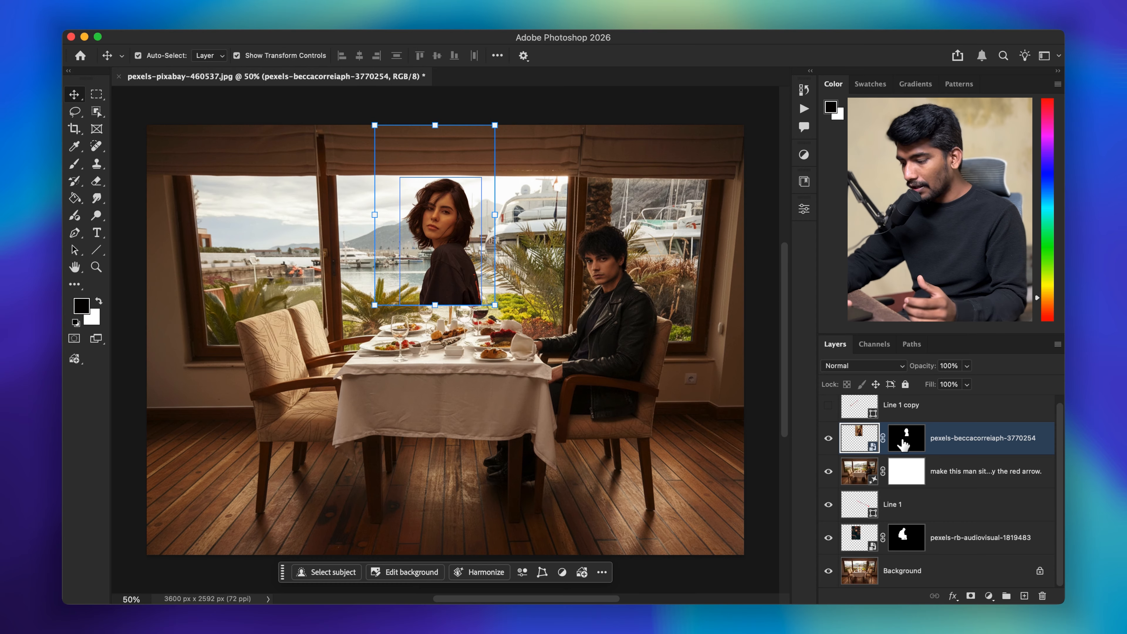
pyautogui.keyDown('shift'); pyautogui.click(903, 443); pyautogui.keyUp('shift')
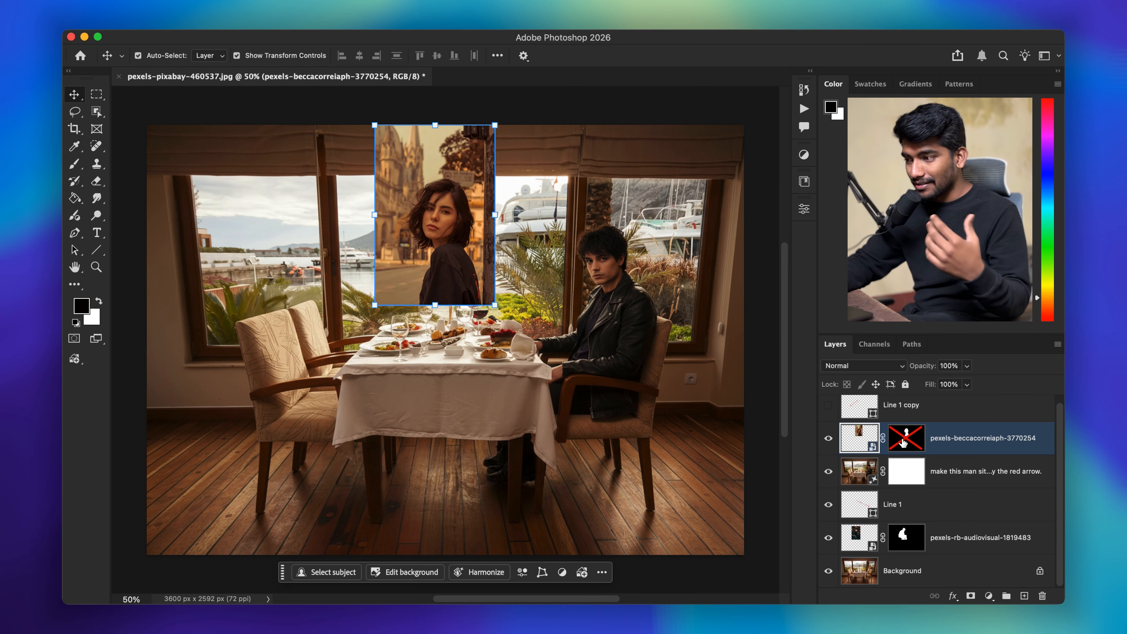
pyautogui.keyDown('shift'); pyautogui.click(903, 442); pyautogui.keyUp('shift')
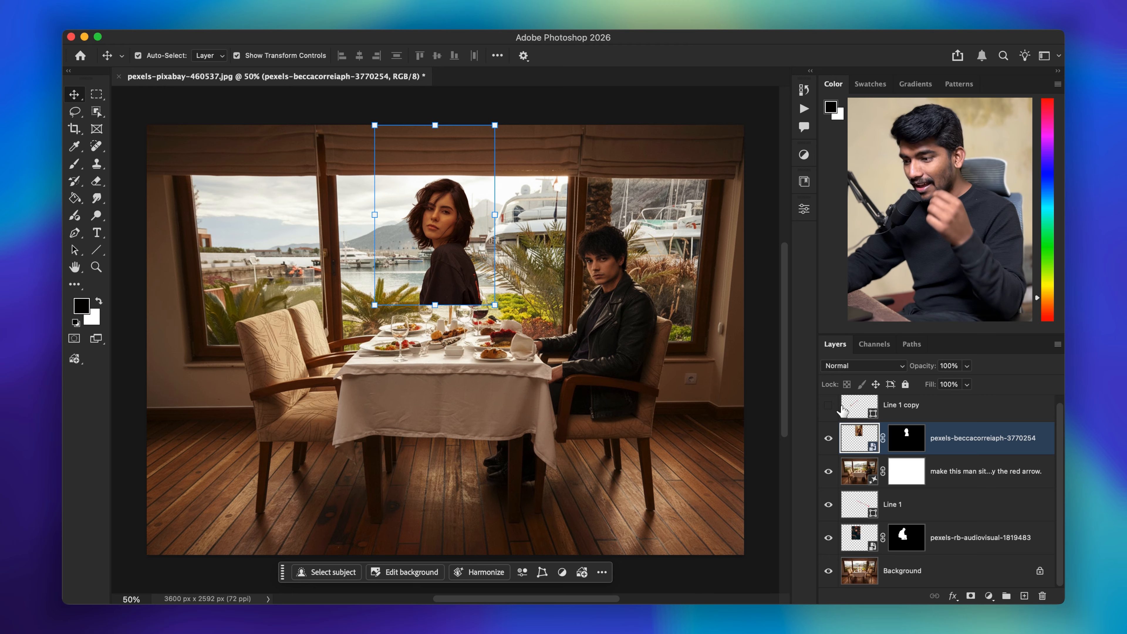
pyautogui.click(828, 404)
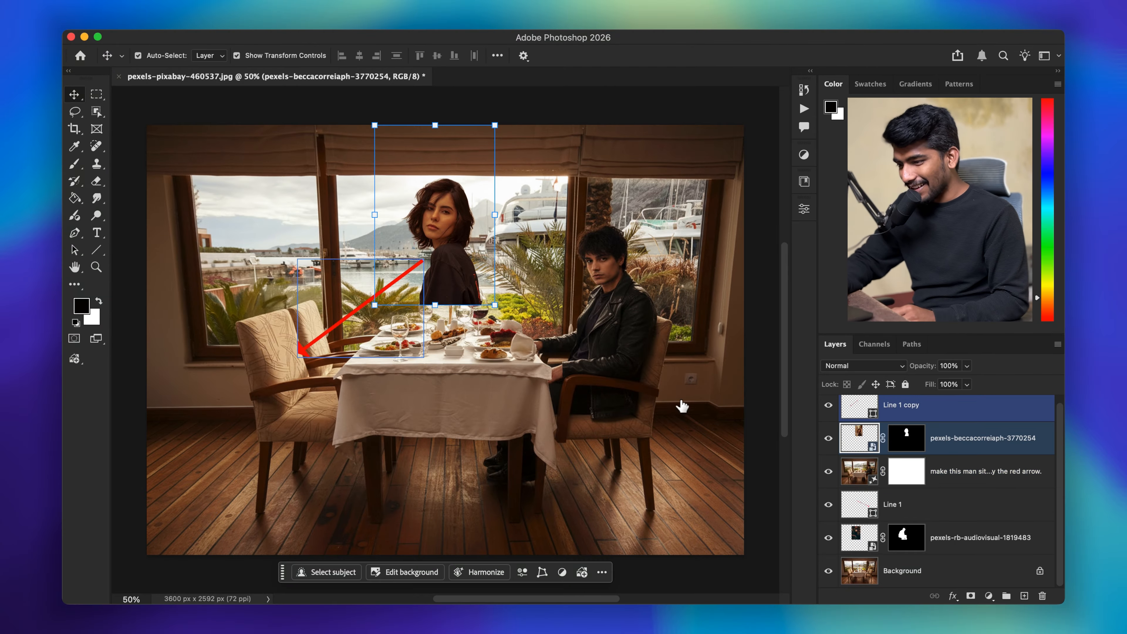
# Step: Generate over the whole canvas with the prompt "make this lady sit on the chair which is pointed by the red arrow. lady has smile on the face"
pyautogui.click(916, 411)
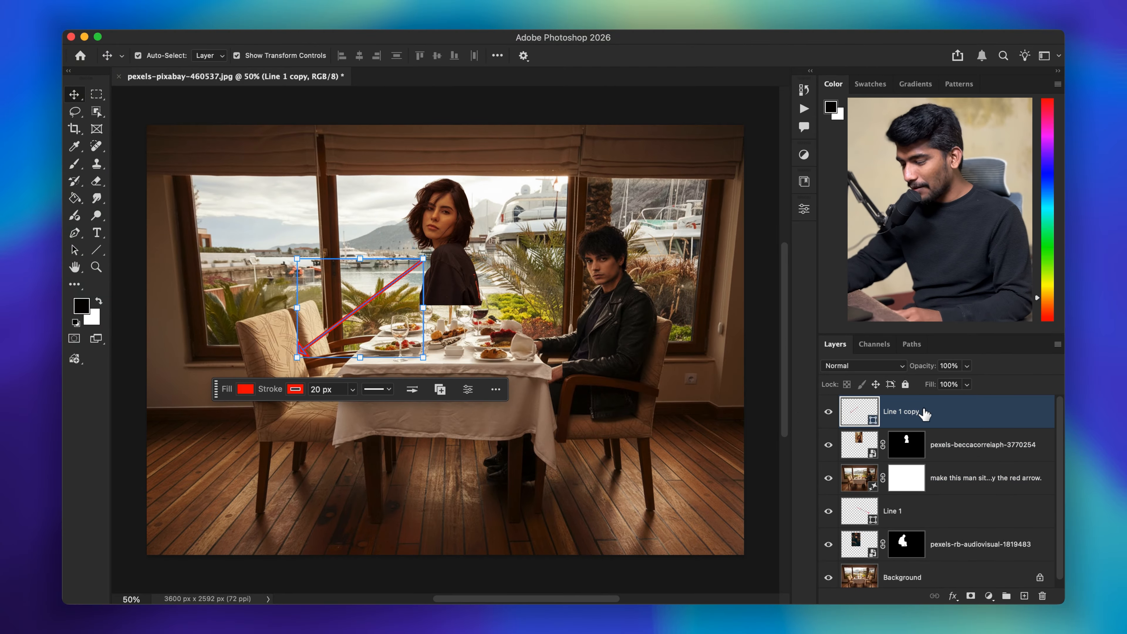
pyautogui.press('super+a')
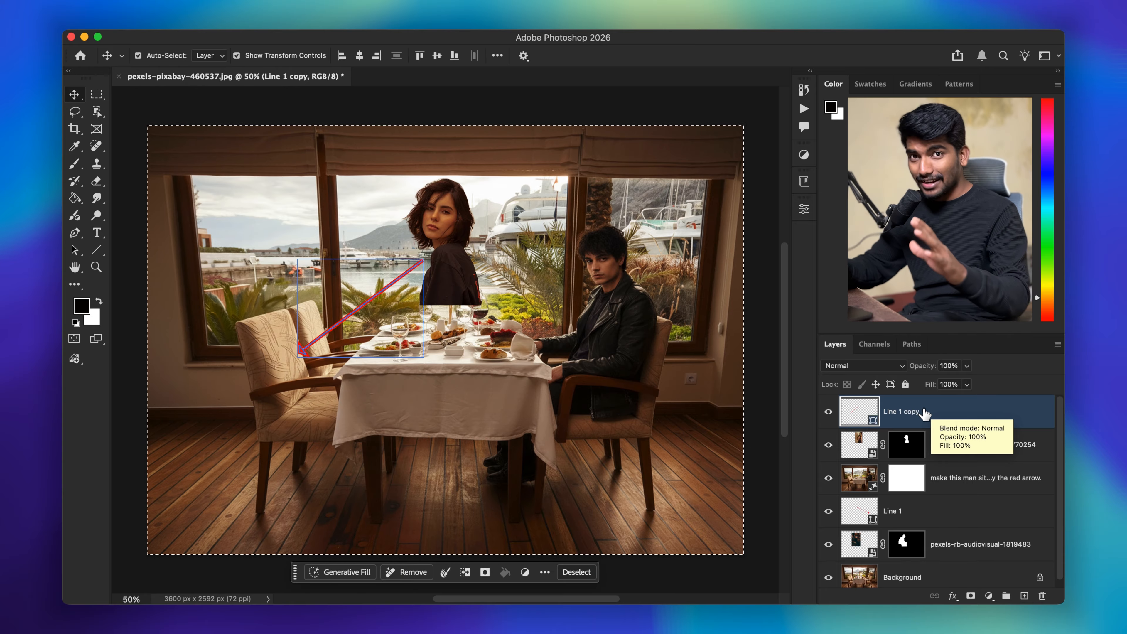
pyautogui.click(339, 573)
pyautogui.press('super+v')
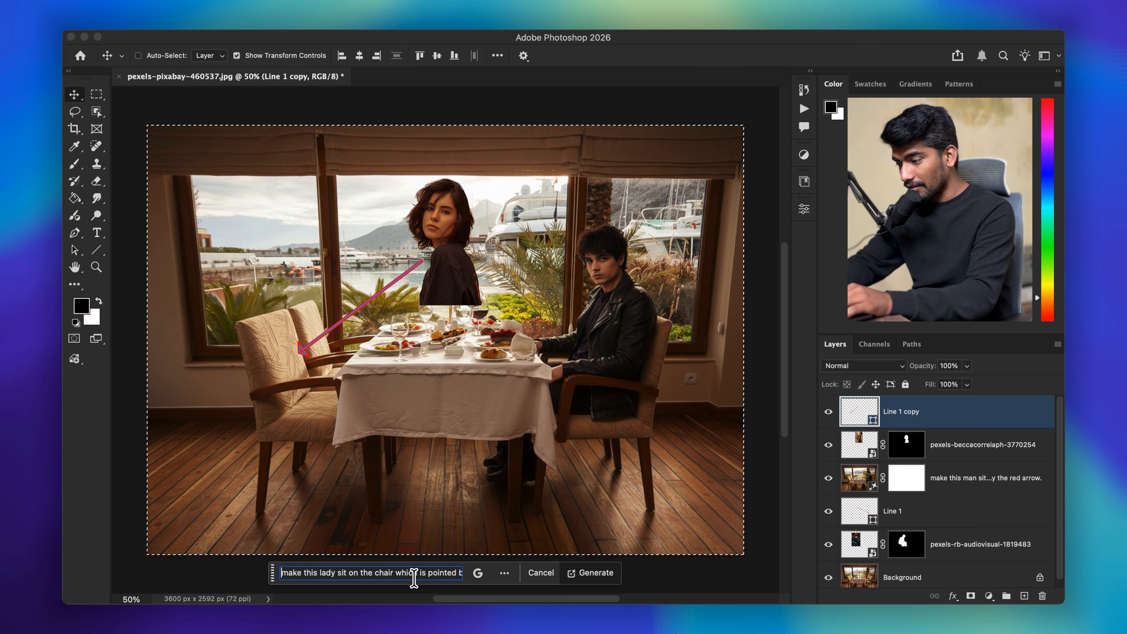
pyautogui.press('super')
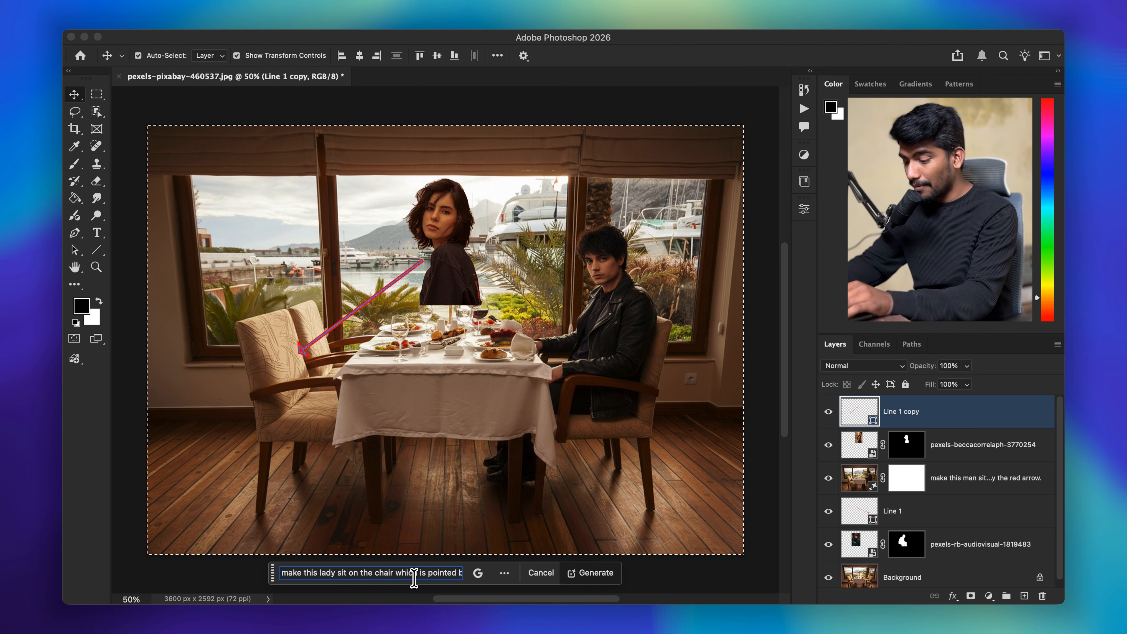
pyautogui.press('super+Right')
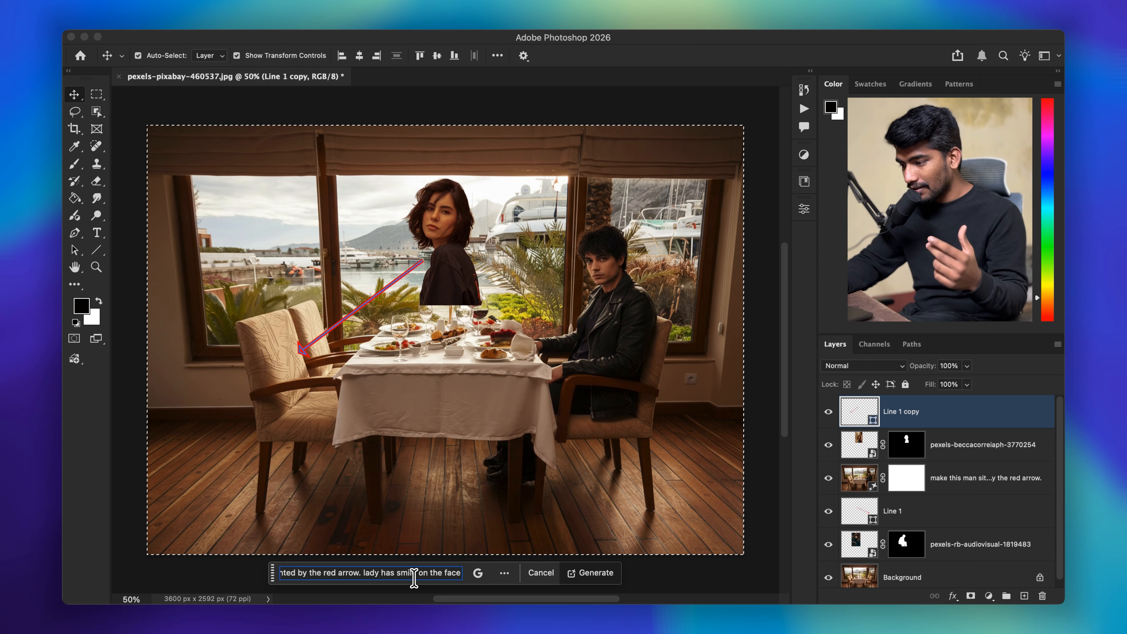
pyautogui.click(589, 574)
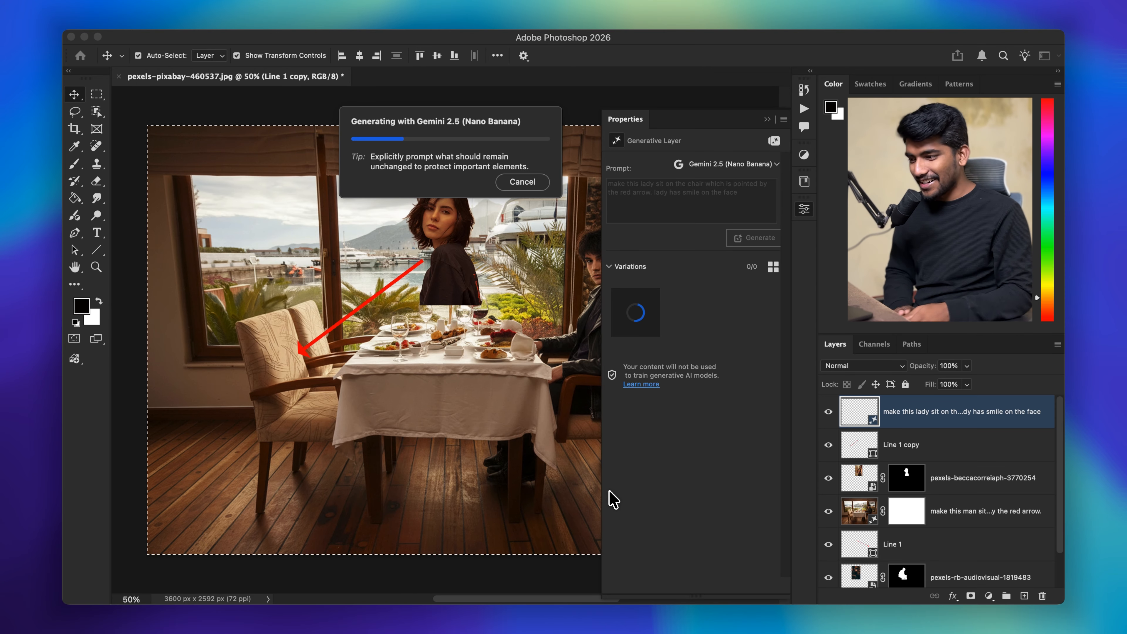
pyautogui.click(766, 119)
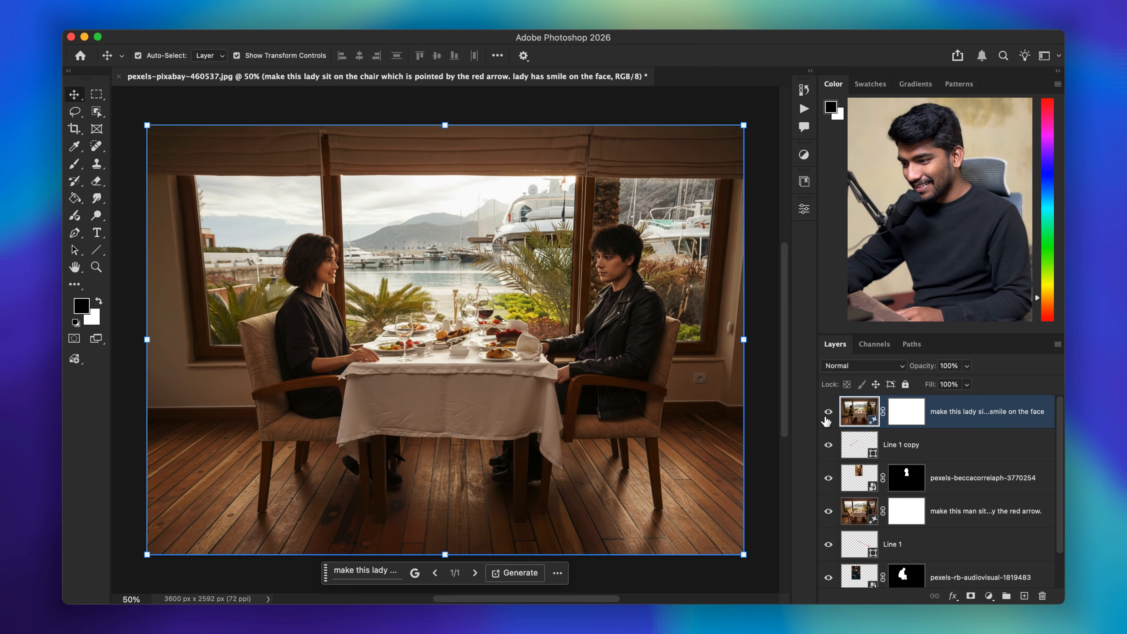
# Step: Compare the image before and after by toggling the visibility of the generated seated-lady layer
pyautogui.click(829, 412)
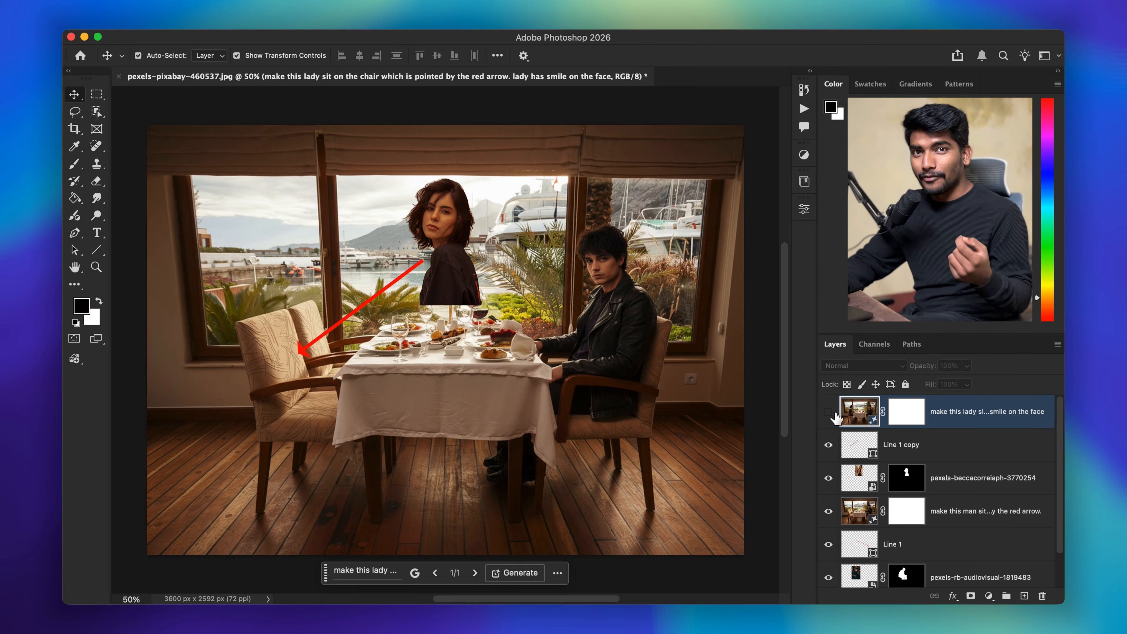
pyautogui.click(830, 412)
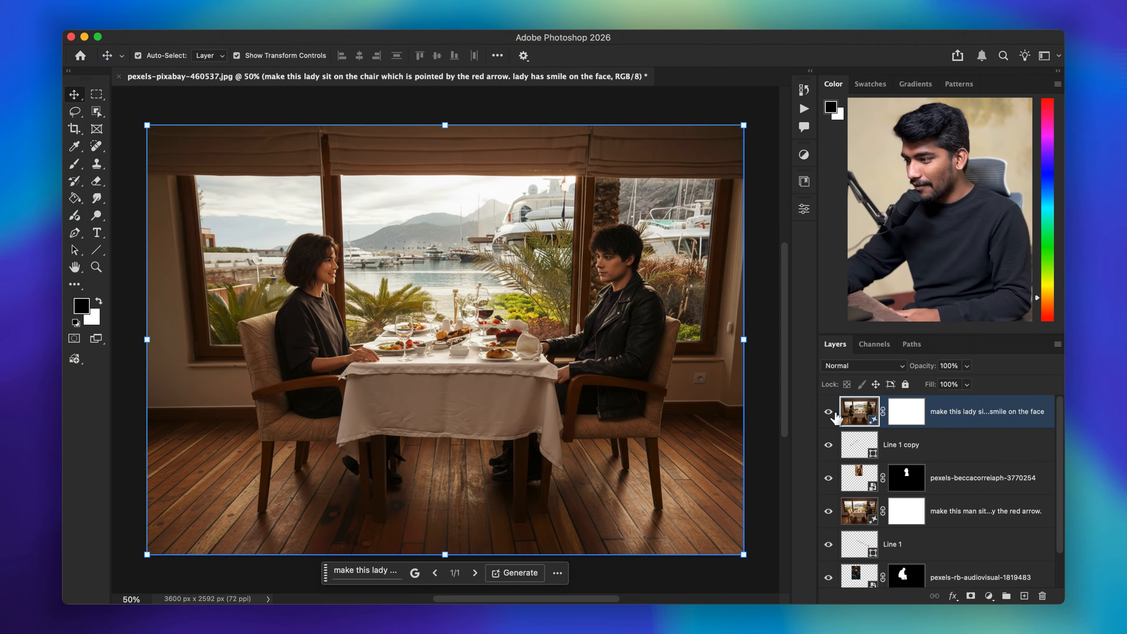
pyautogui.scroll(-1, 822, 425)
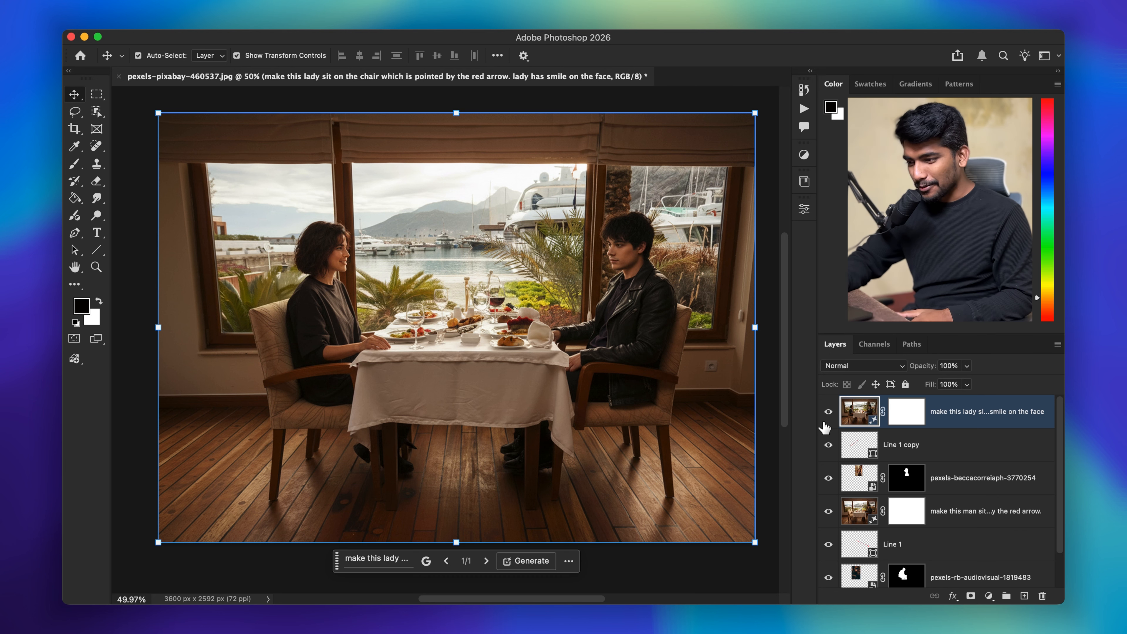
# Step: Hide all layers above Background and place pexels-olly-840916.jpg over the dining table at 41.11% scale
pyautogui.moveTo(825, 413); pyautogui.dragTo(832, 530)
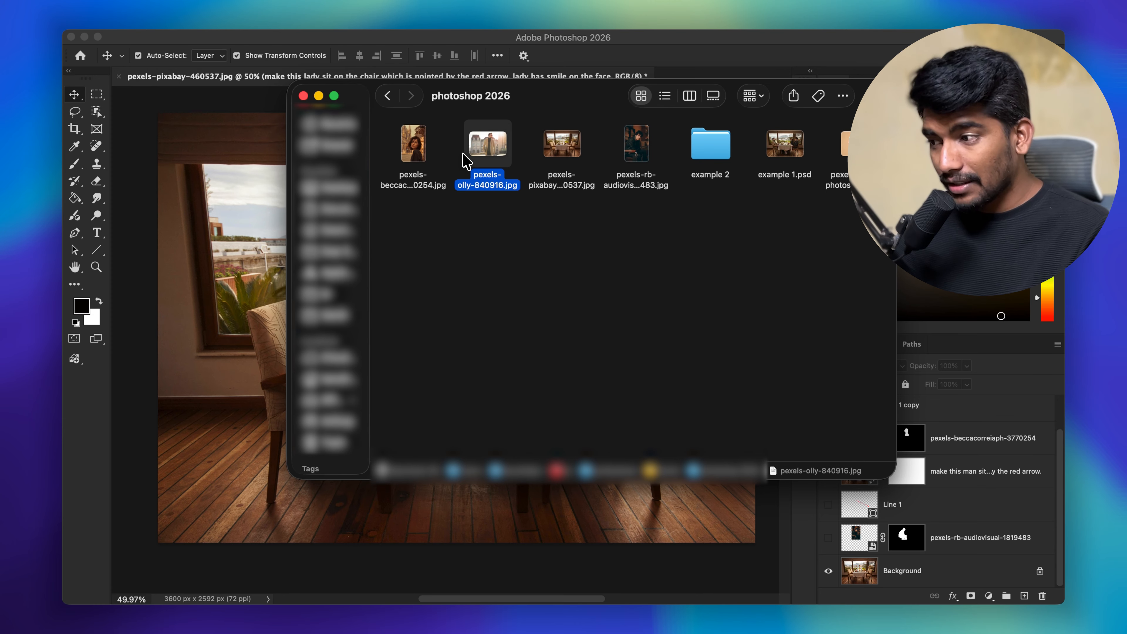
pyautogui.moveTo(464, 155); pyautogui.dragTo(152, 300)
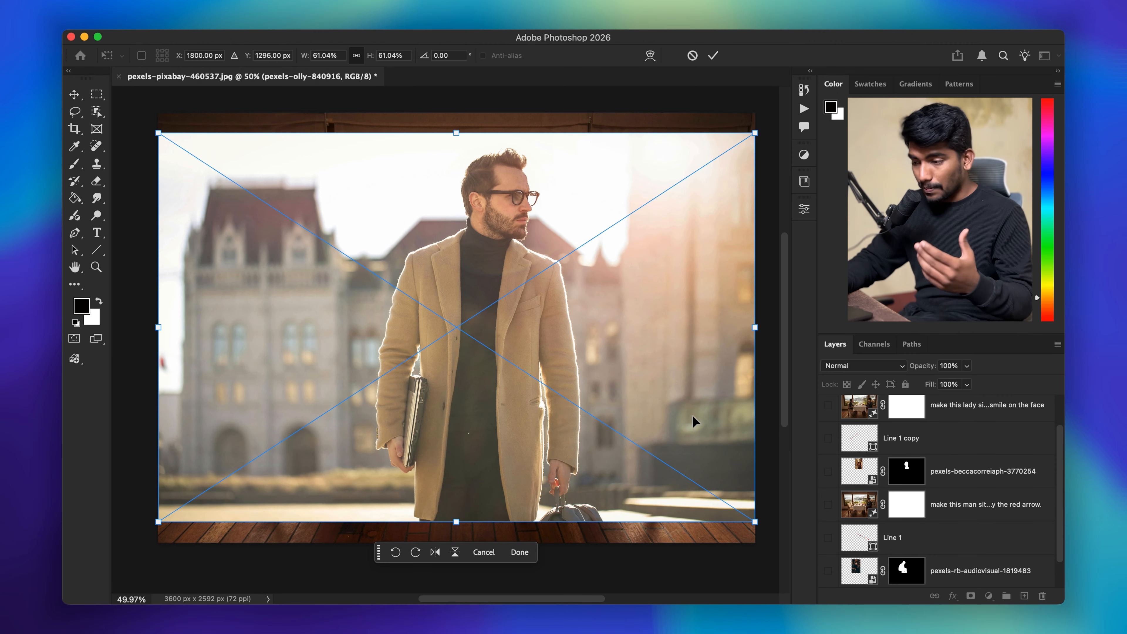
pyautogui.moveTo(756, 522); pyautogui.dragTo(558, 402)
pyautogui.moveTo(405, 290); pyautogui.dragTo(386, 338)
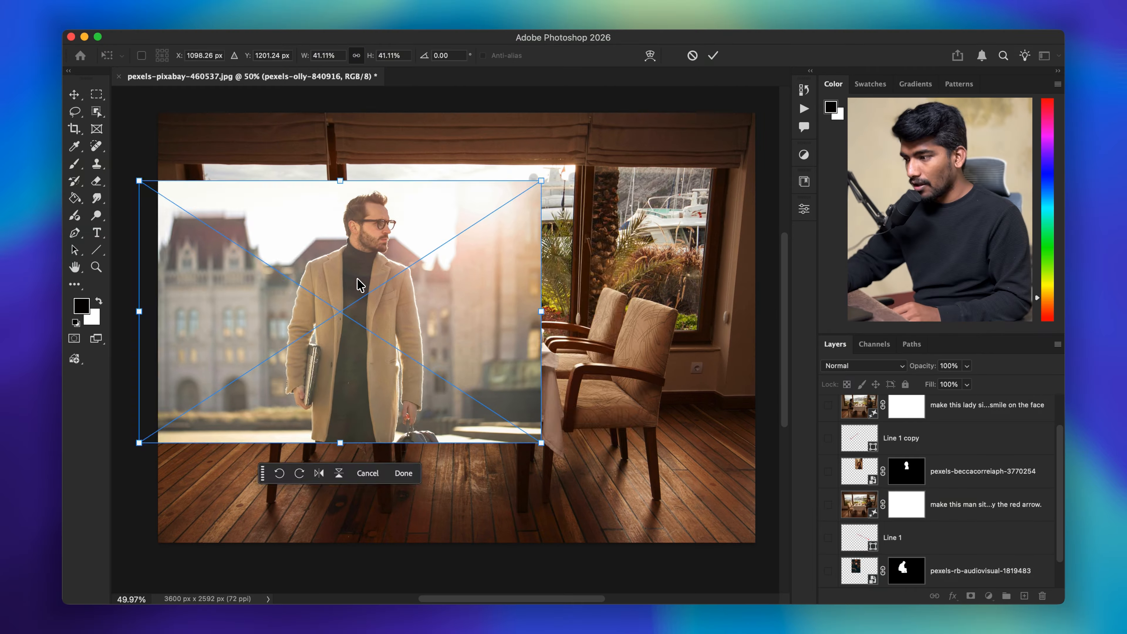
pyautogui.moveTo(262, 277); pyautogui.dragTo(320, 282)
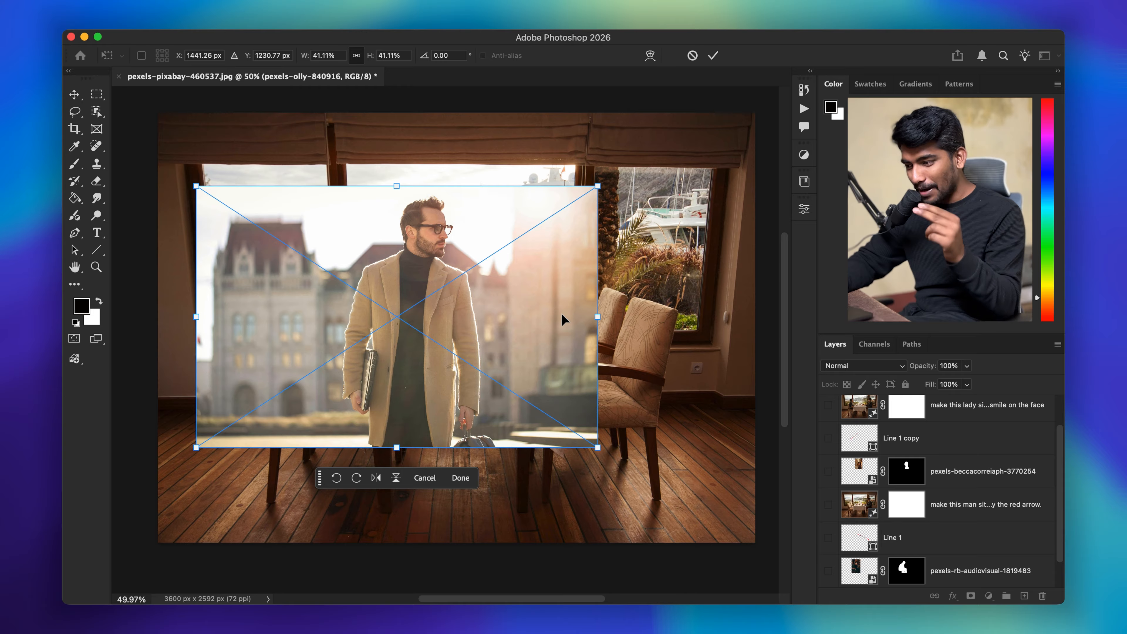
pyautogui.click(462, 478)
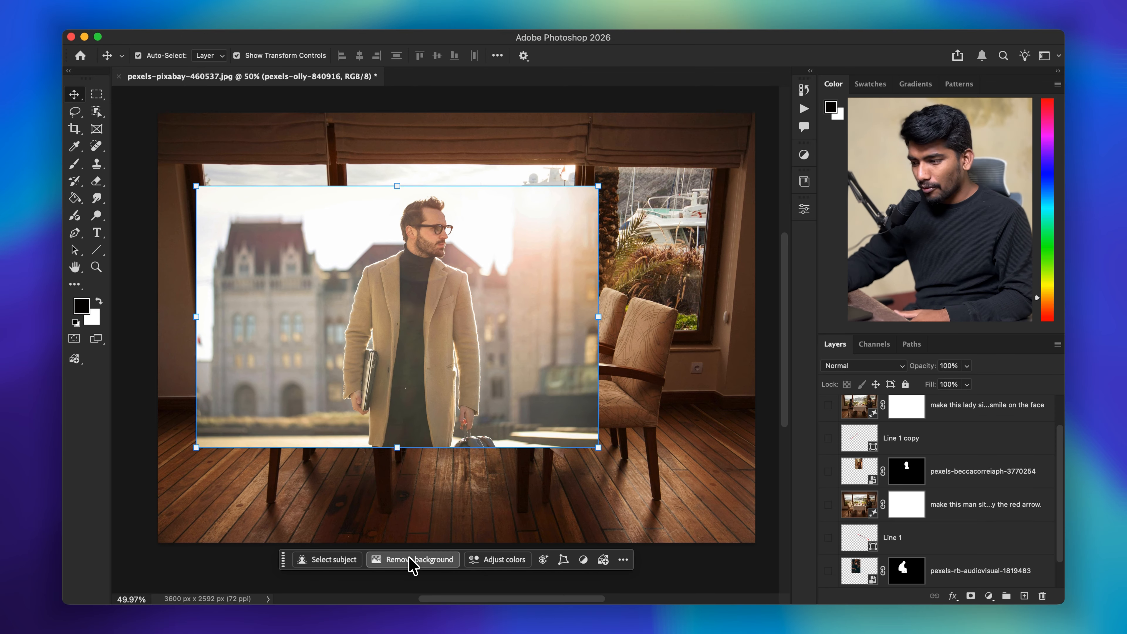
# Step: Remove the background from the placed photo and enlarge the man so he fills the left foreground of the room
pyautogui.click(413, 560)
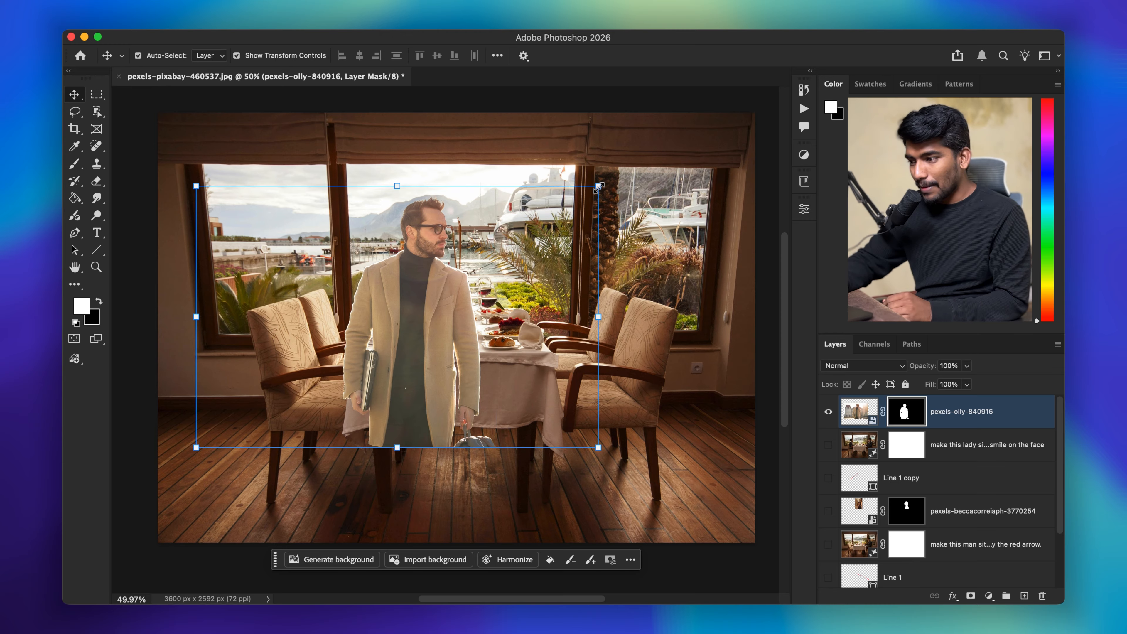
pyautogui.moveTo(598, 186); pyautogui.dragTo(670, 167)
pyautogui.moveTo(475, 279); pyautogui.dragTo(280, 346)
pyautogui.press('Return')
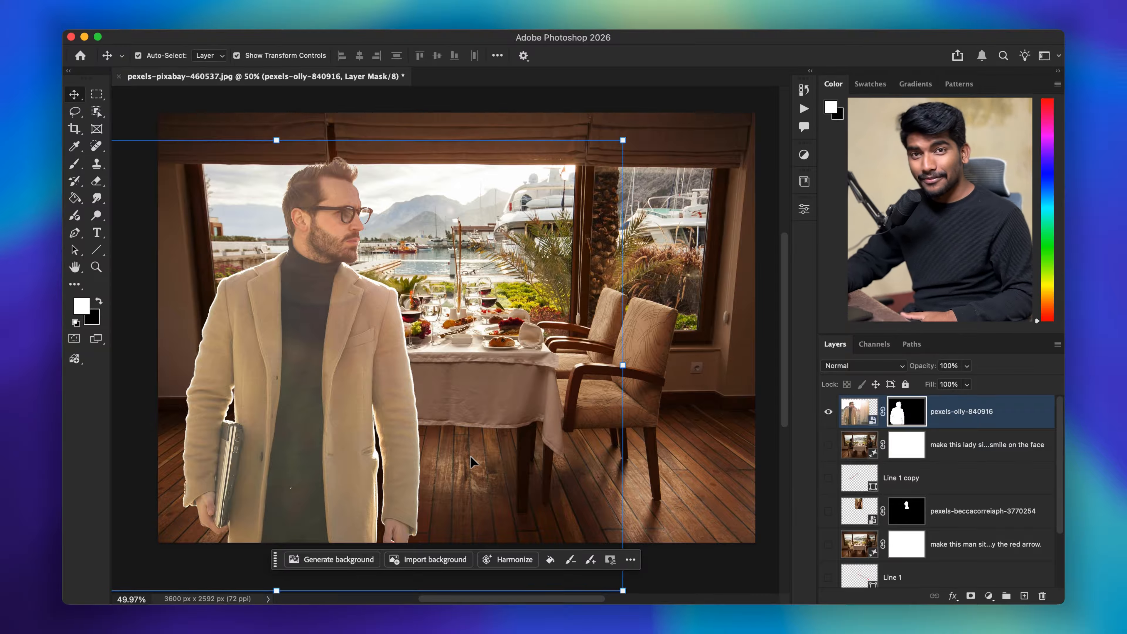
# Step: Harmonize the man in the coat with the dining room and compare the result by toggling the Harmonized layer's visibility
pyautogui.click(498, 560)
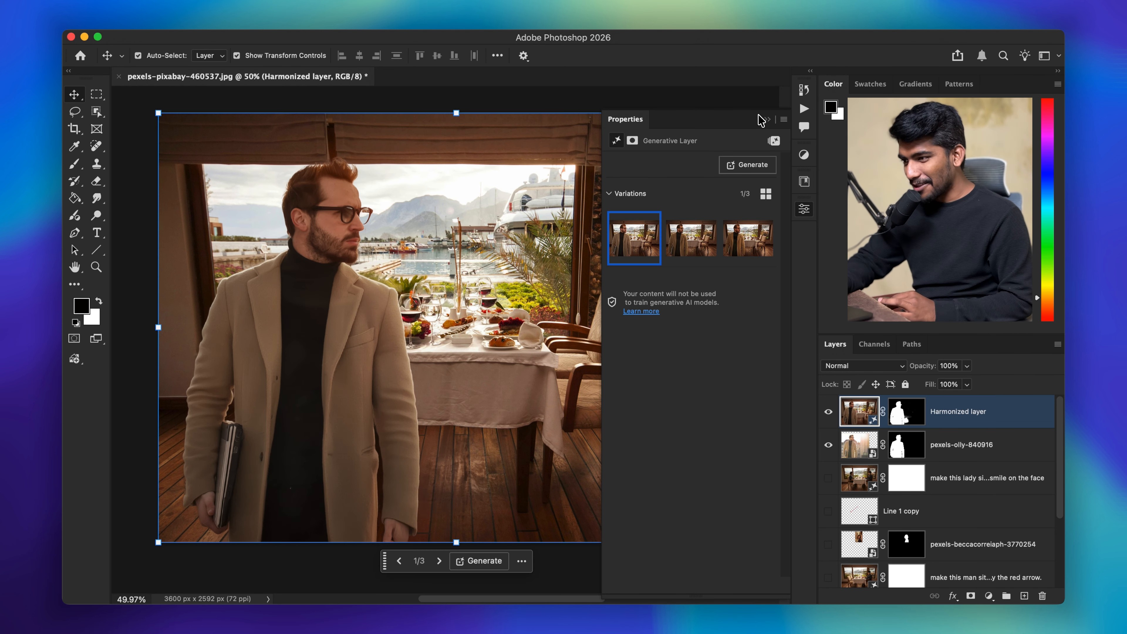
pyautogui.click(766, 119)
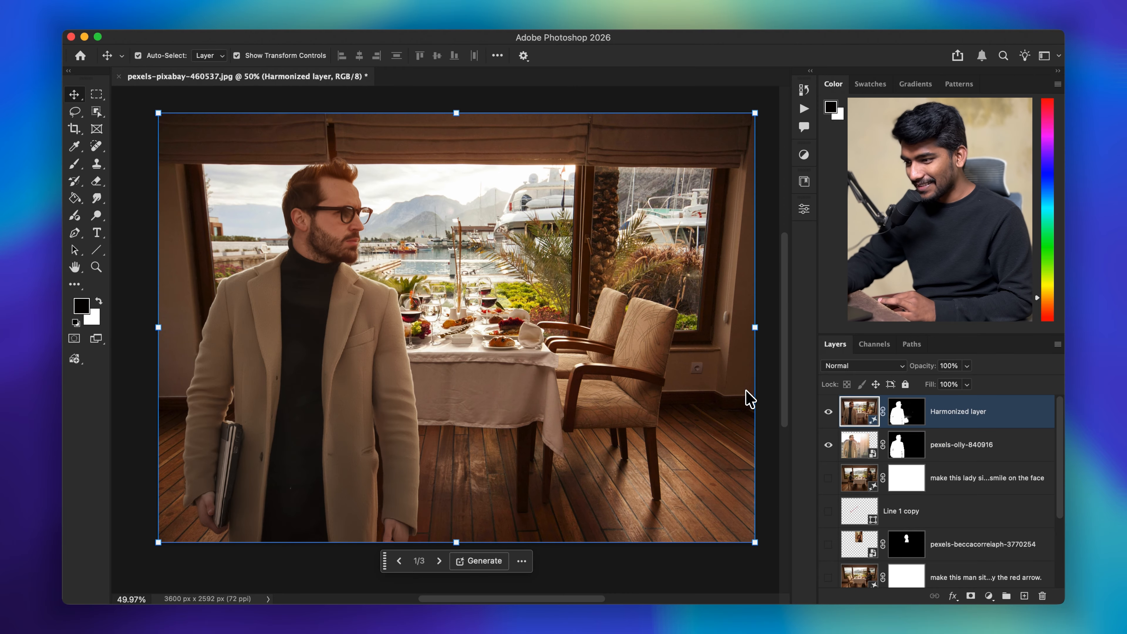
pyautogui.click(828, 412)
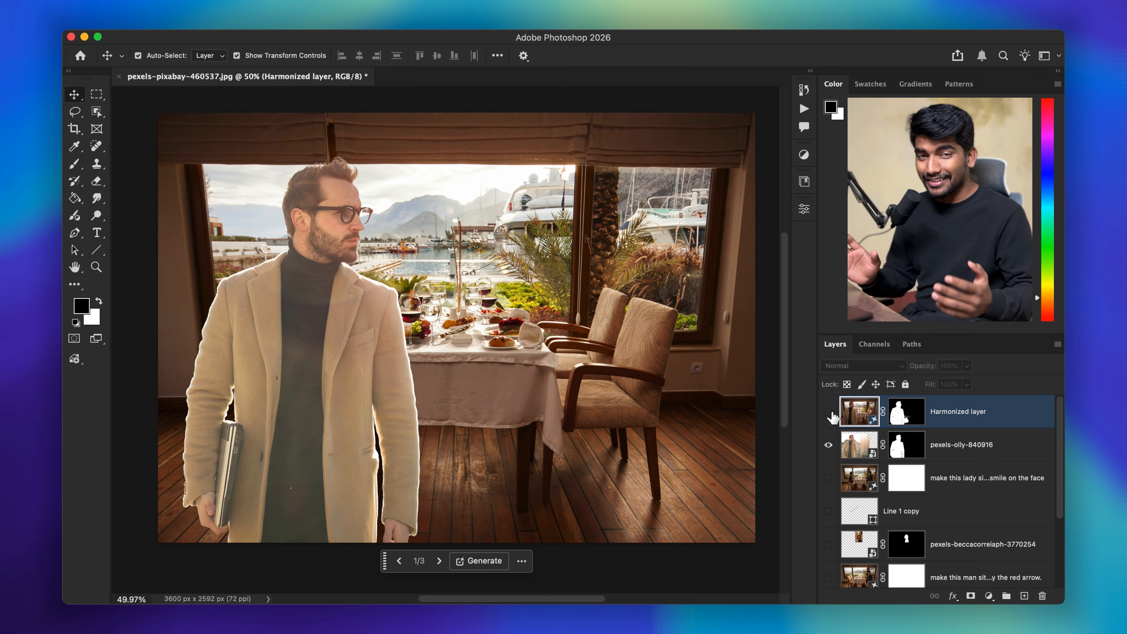
pyautogui.click(829, 413)
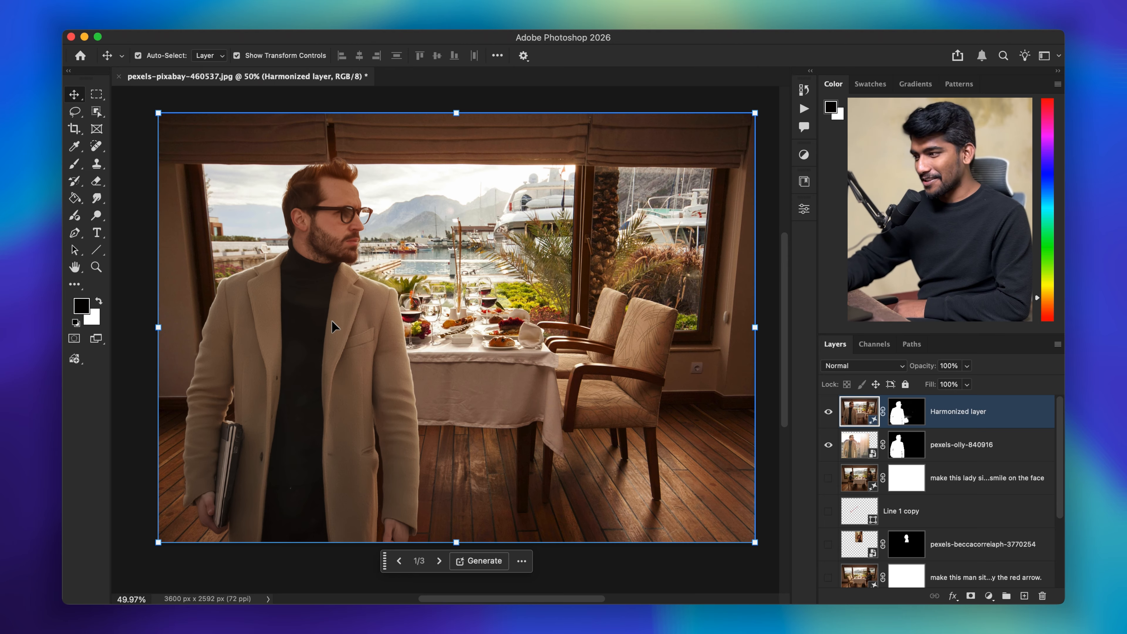
# Step: Open the owl sample image from the Home screen's Generative Upscale tutorial and close the Discover window
pyautogui.click(83, 58)
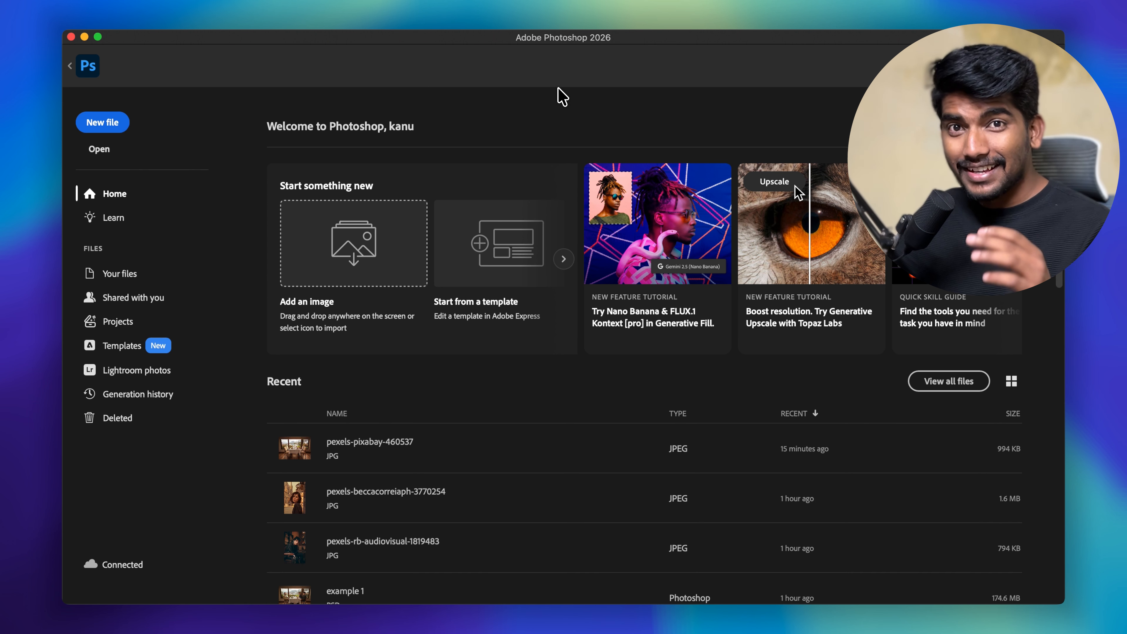
pyautogui.click(795, 186)
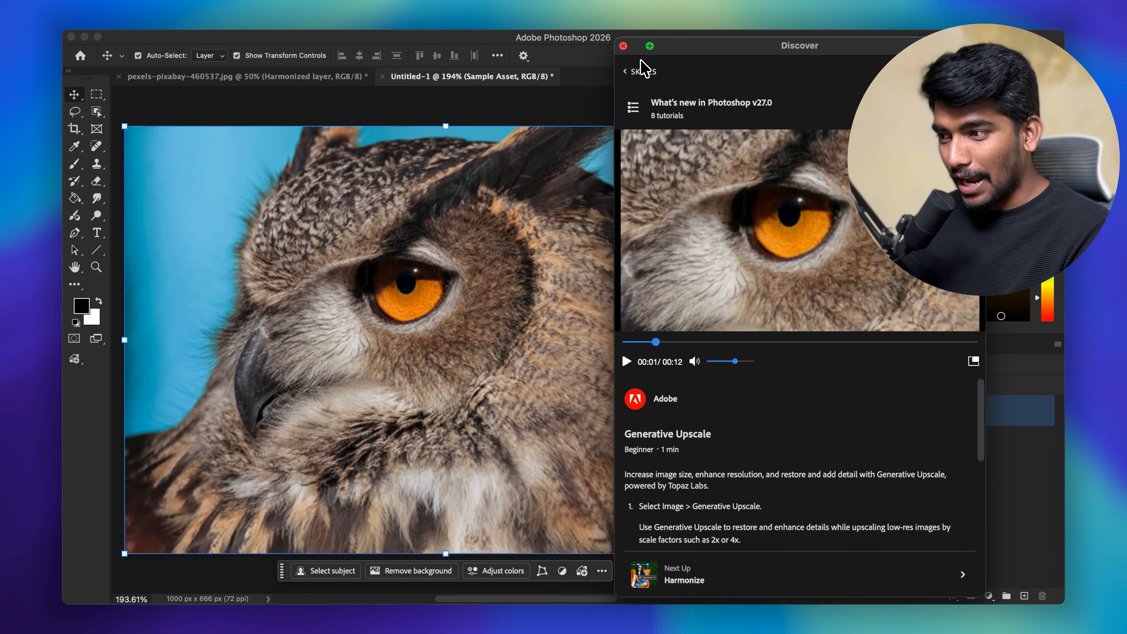
pyautogui.click(623, 46)
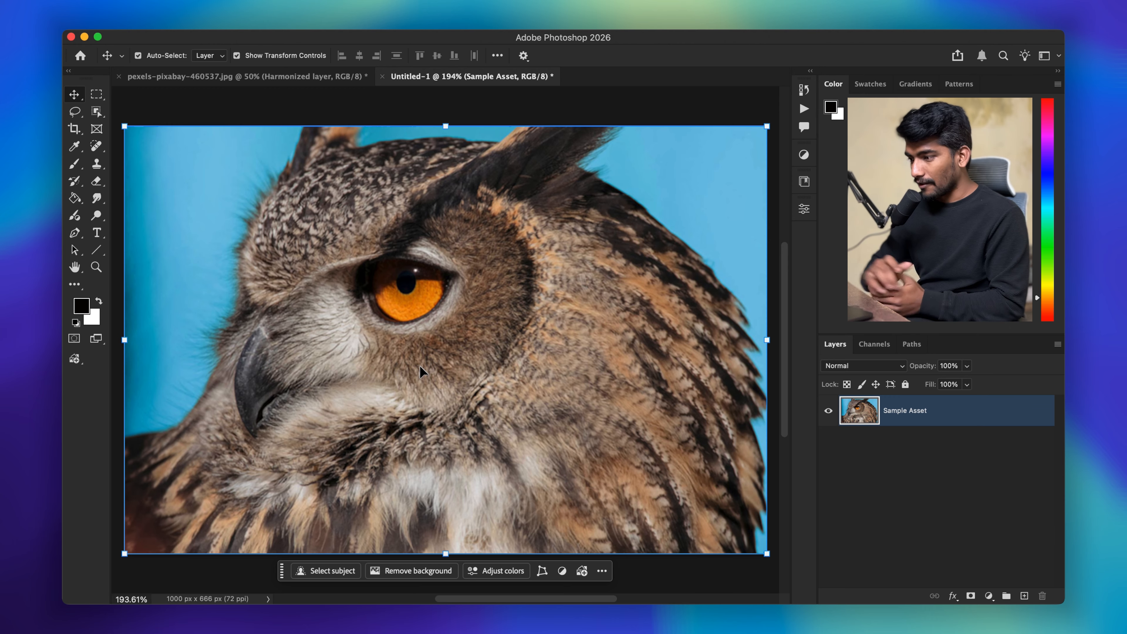
# Step: Examine the fine detail around the owl's eye in the sample image
pyautogui.scroll(5, 369, 291)
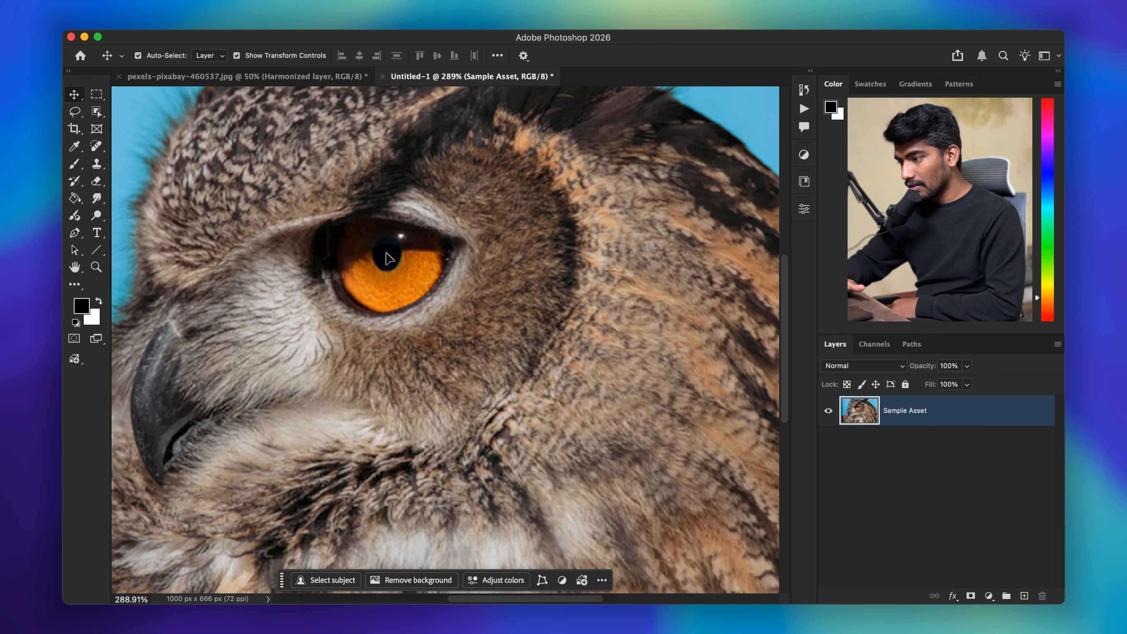
pyautogui.hscroll(-4, 386, 252)
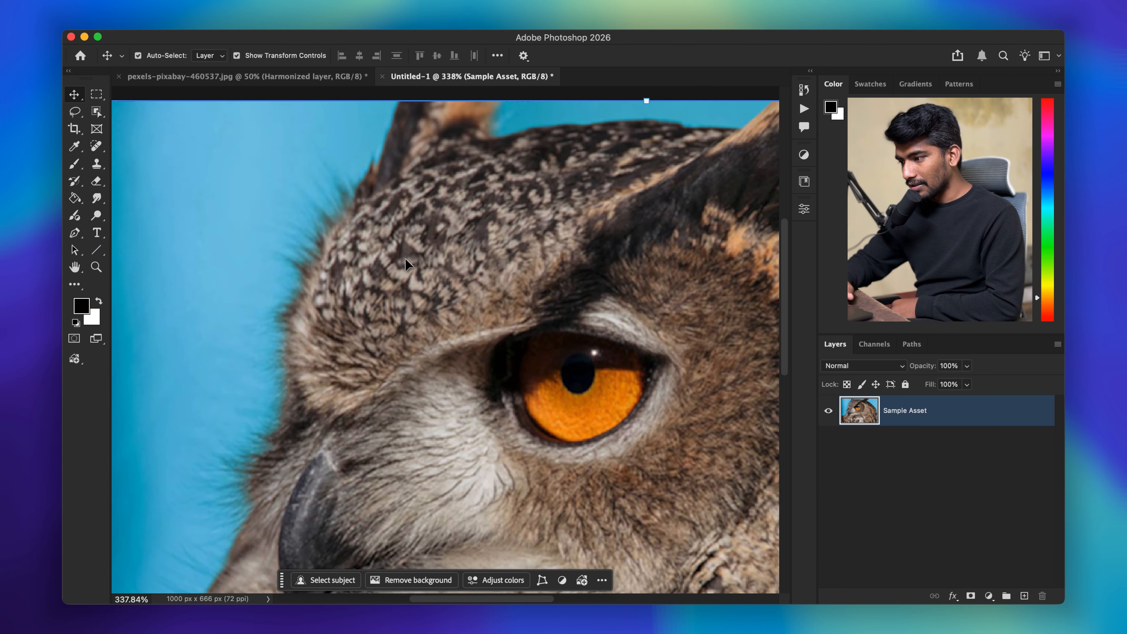
pyautogui.scroll(5, 541, 304)
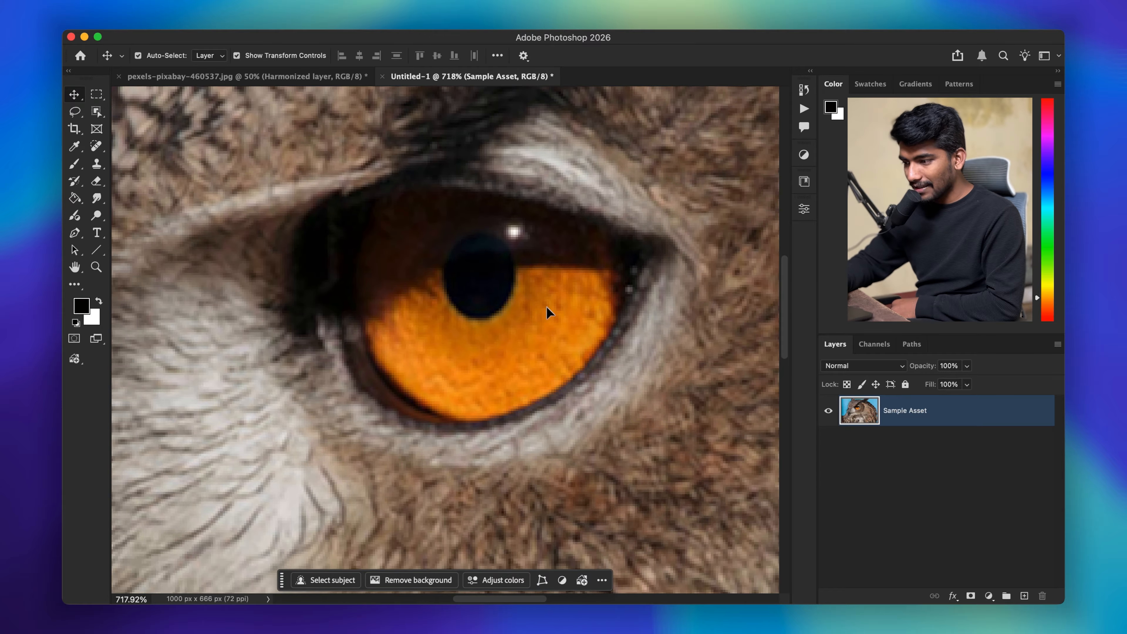
pyautogui.scroll(3, 547, 308)
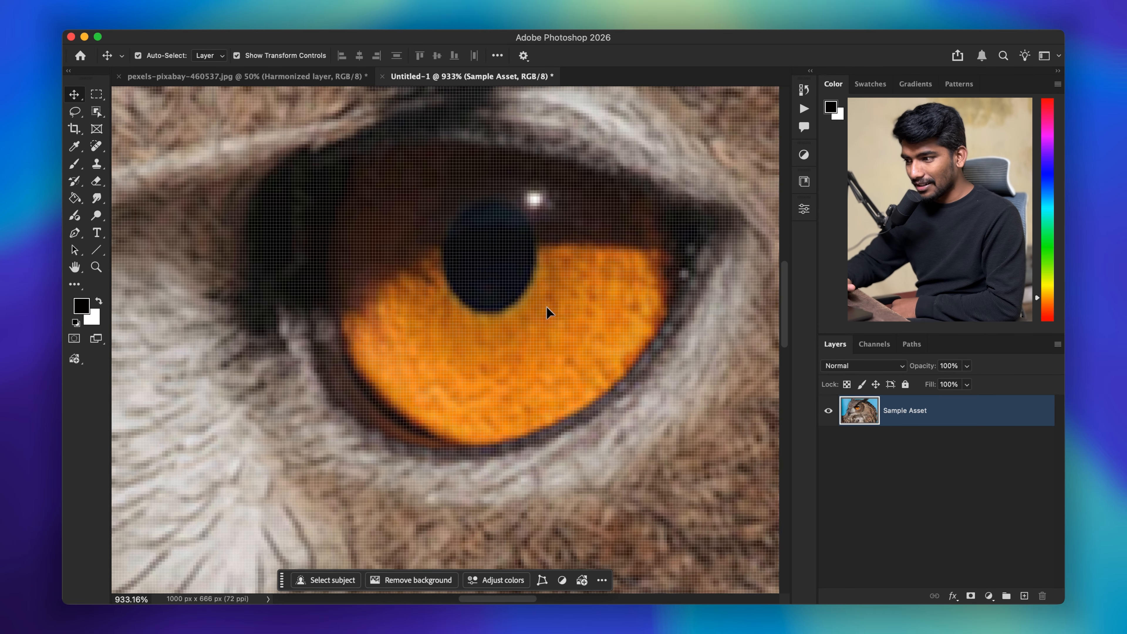
pyautogui.scroll(-2, 547, 307)
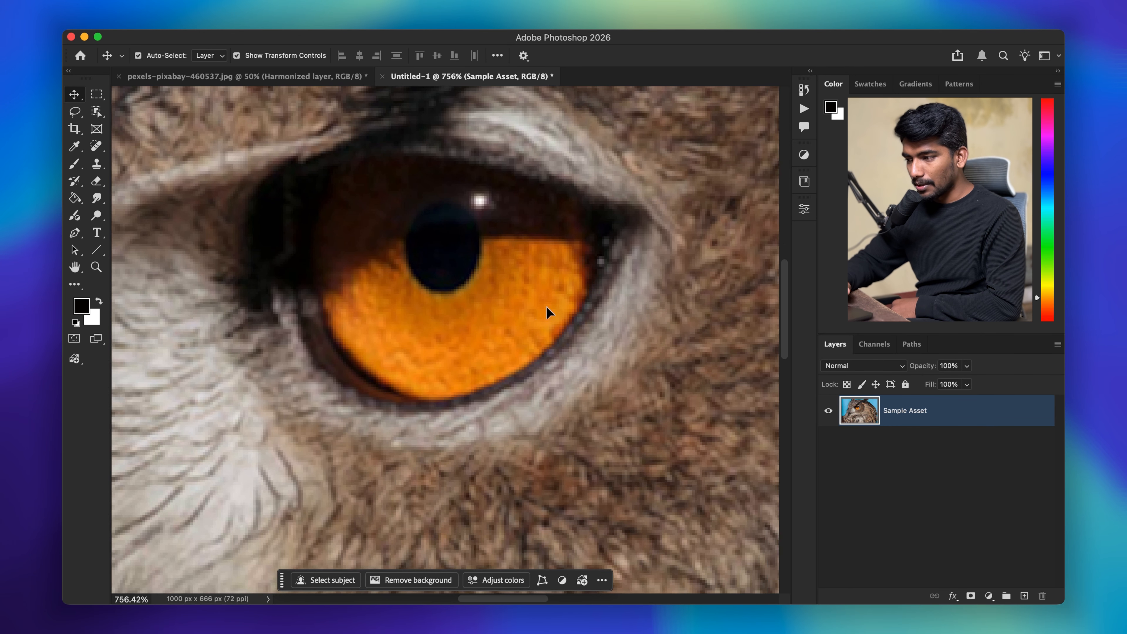
pyautogui.scroll(-1, 546, 303)
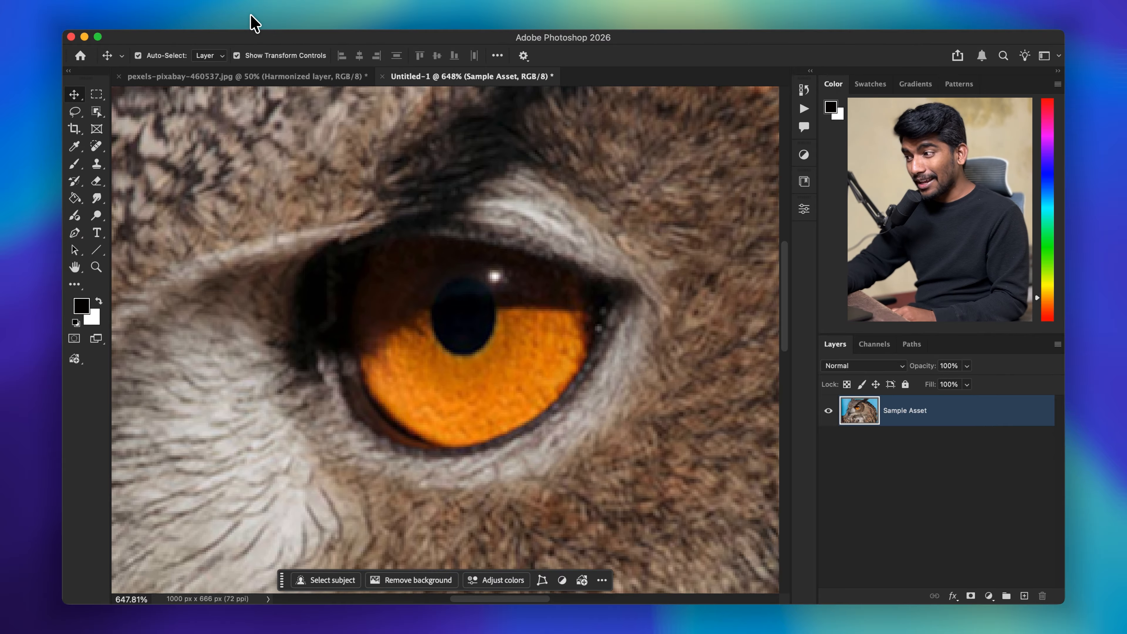
# Step: Run Generative Upscale on the owl image with the Topaz Gigapixel model at 2x scale
pyautogui.click(253, 22)
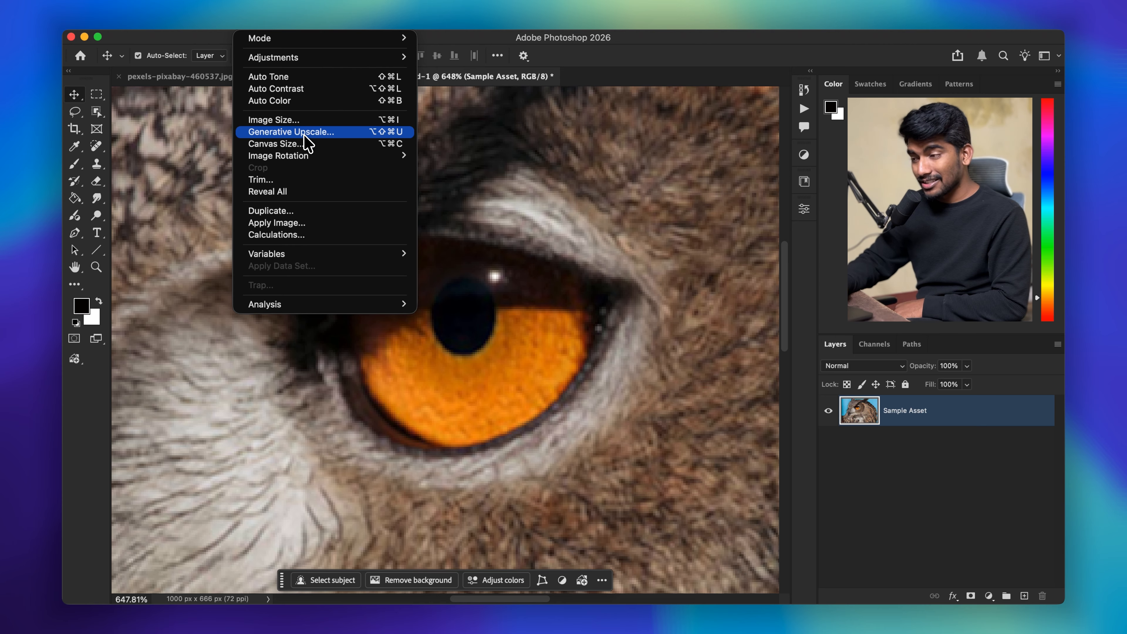
pyautogui.click(293, 131)
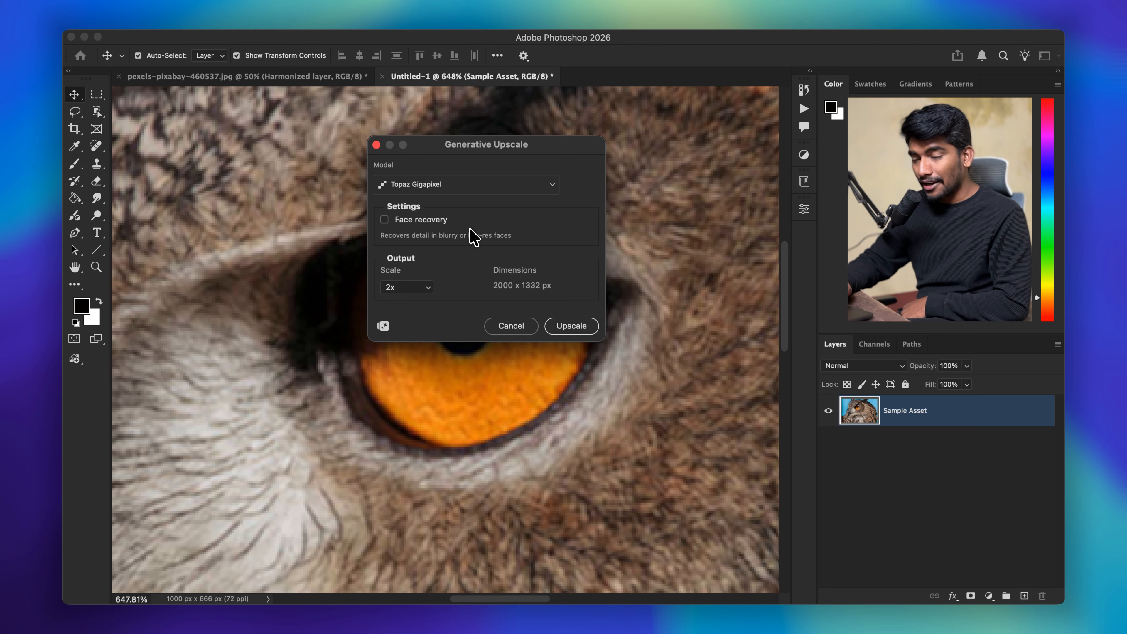
pyautogui.click(492, 183)
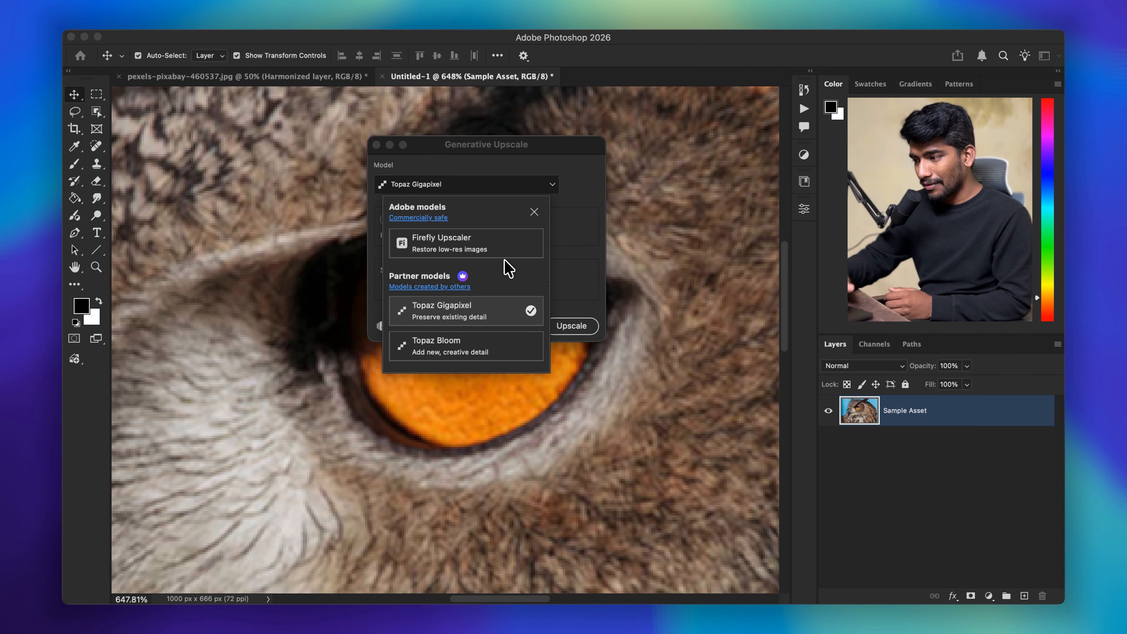
pyautogui.click(488, 312)
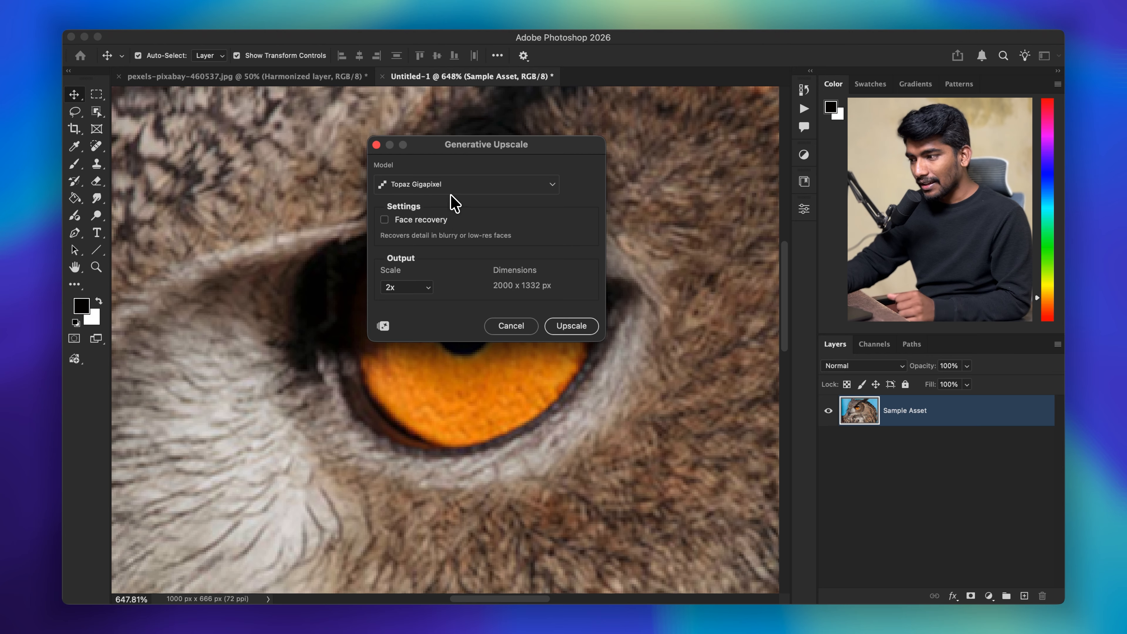
pyautogui.click(405, 288)
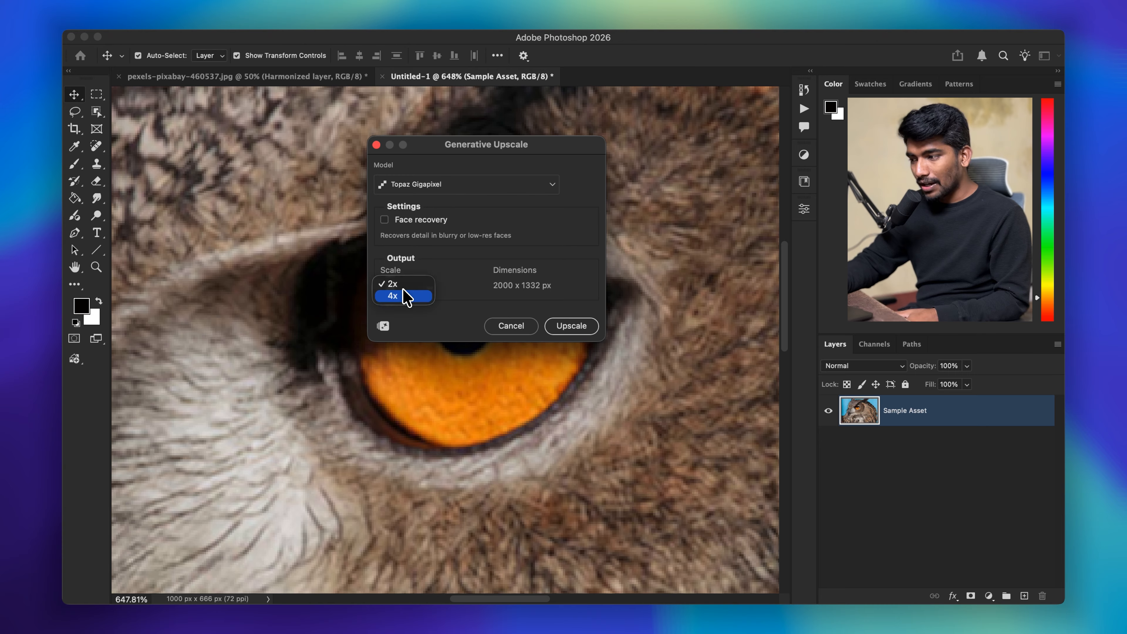
pyautogui.click(404, 286)
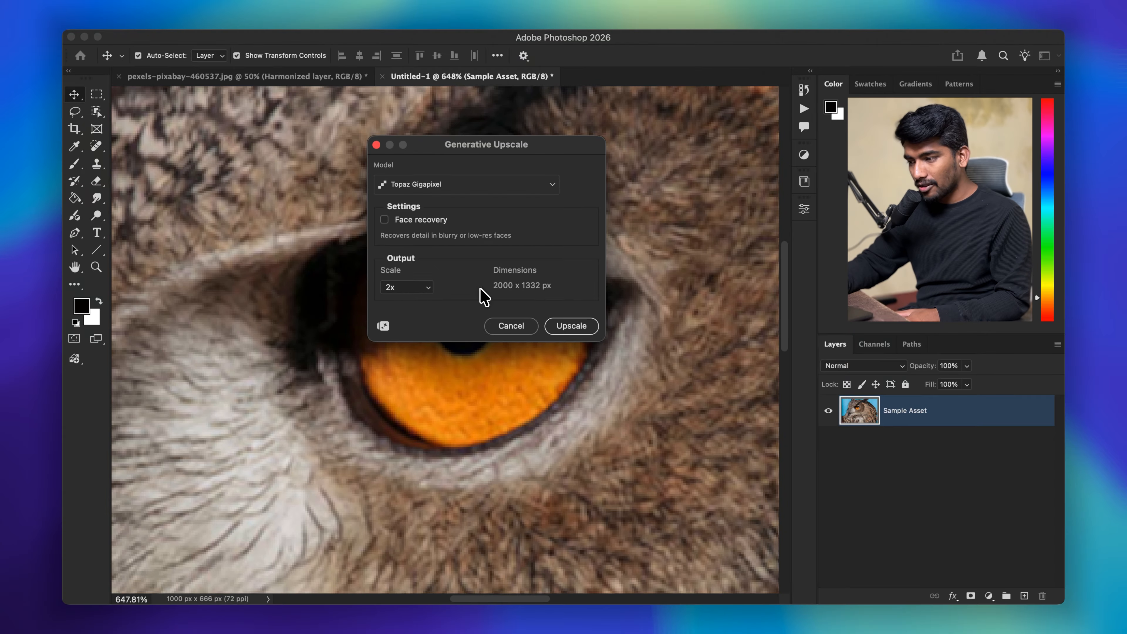
pyautogui.click(573, 327)
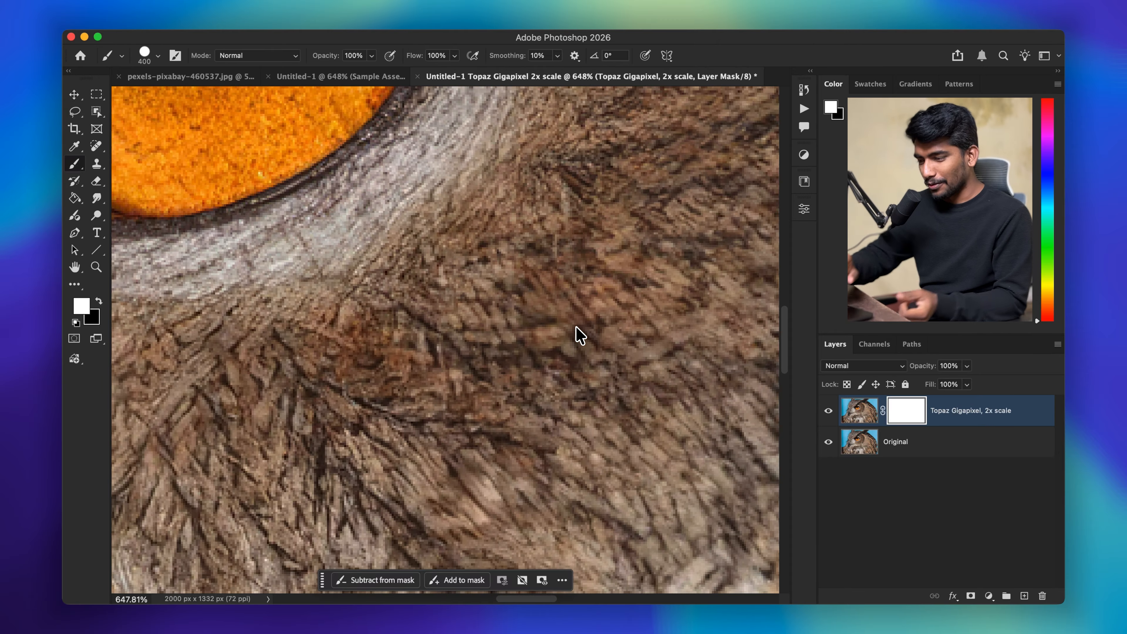
# Step: Examine the owl's eye and the surrounding feathers in the upscaled image
pyautogui.scroll(10, 577, 336)
pyautogui.hscroll(-10, 576, 335)
pyautogui.scroll(5, 583, 336)
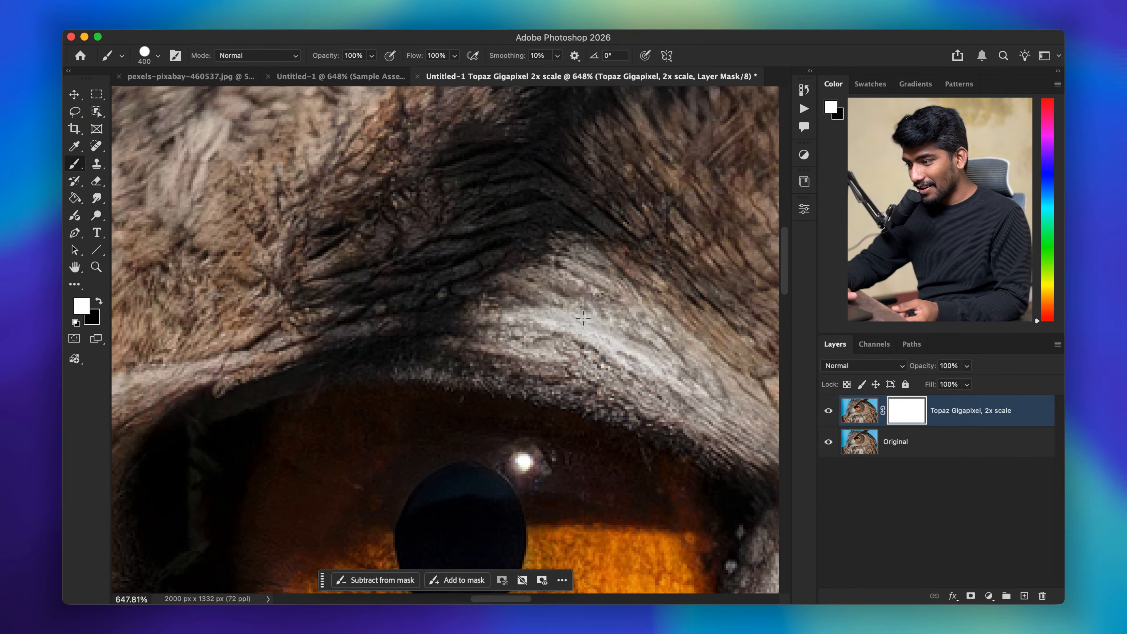
pyautogui.scroll(-5, 583, 336)
pyautogui.hscroll(-2, 516, 380)
pyautogui.scroll(-1, 516, 379)
pyautogui.scroll(-5, 516, 380)
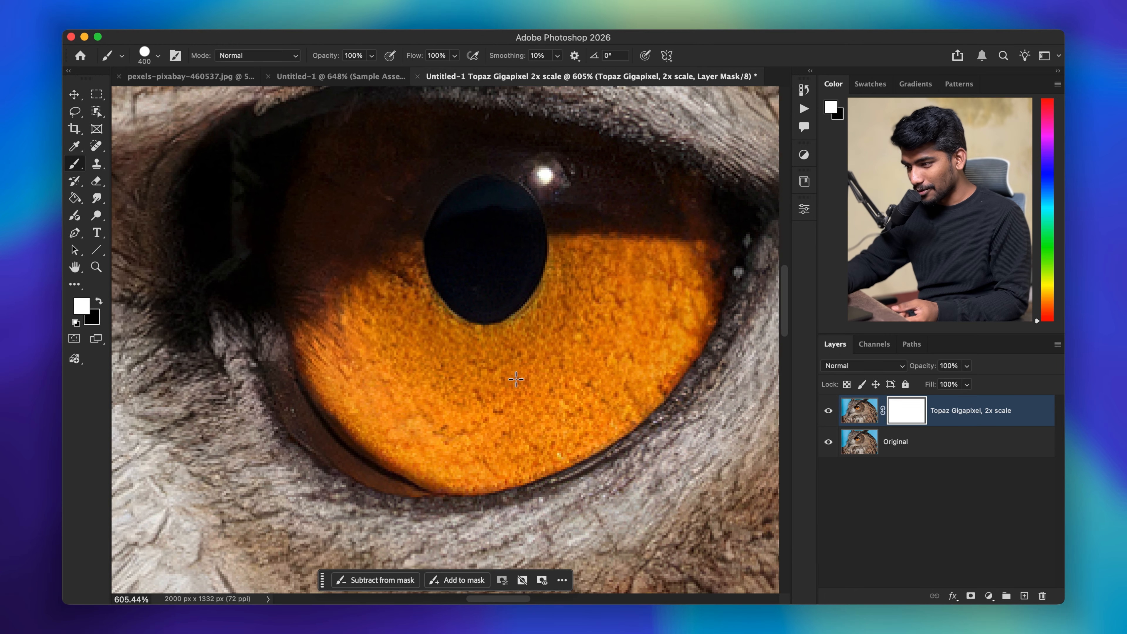
pyautogui.hscroll(2, 516, 379)
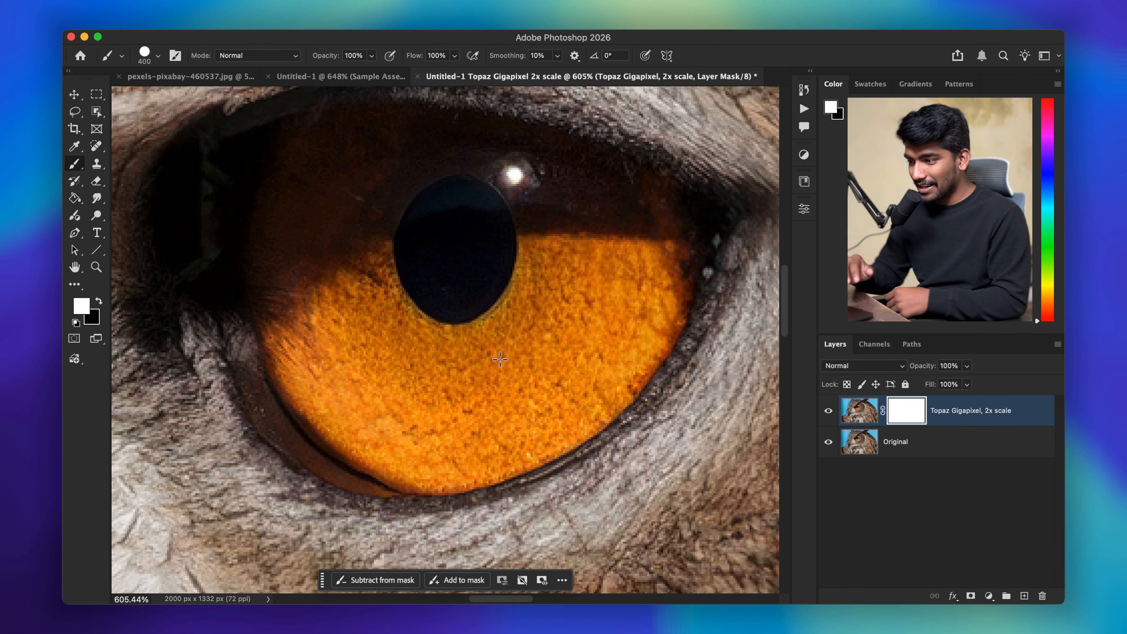
# Step: Compare the owl's eye before and after upscaling by toggling the visibility of the Topaz Gigapixel, 2x scale layer
pyautogui.click(828, 415)
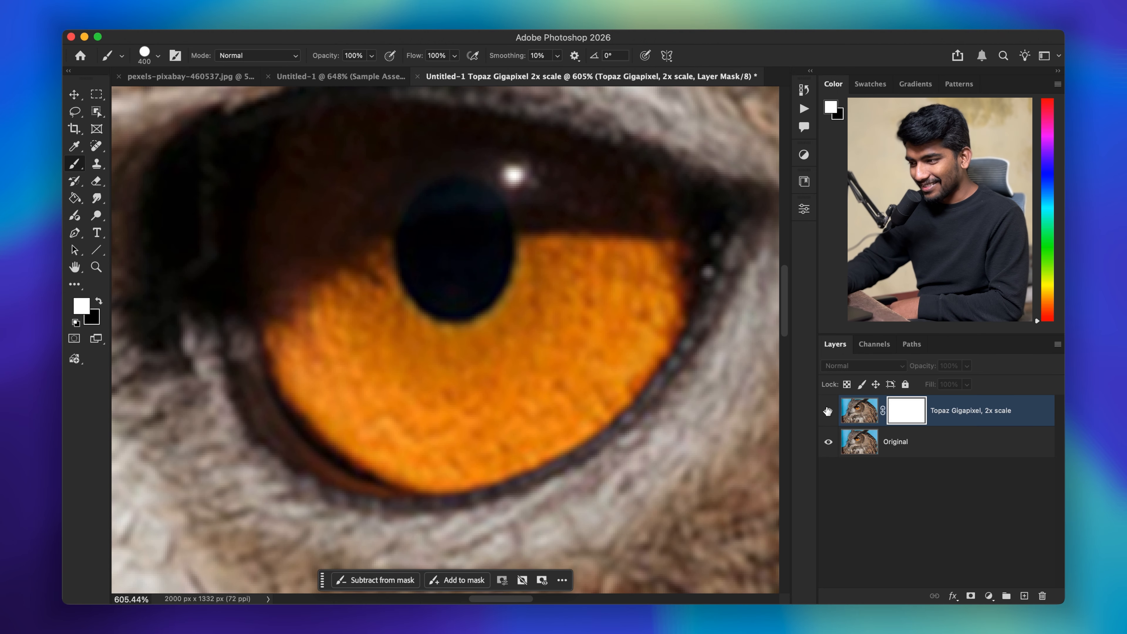
pyautogui.click(828, 412)
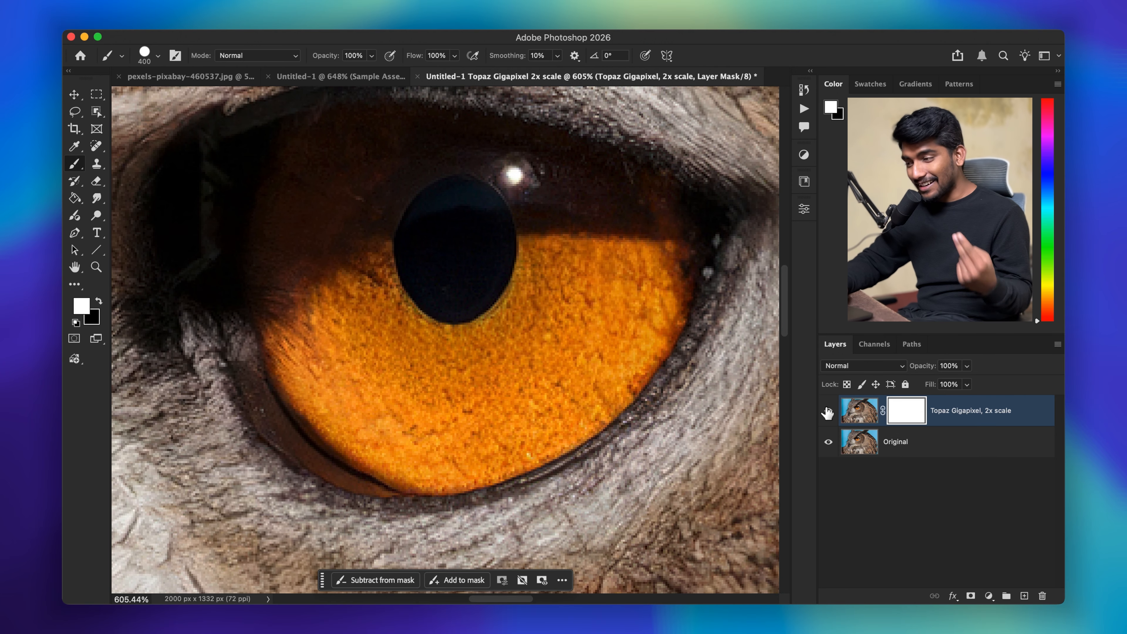
pyautogui.click(828, 412)
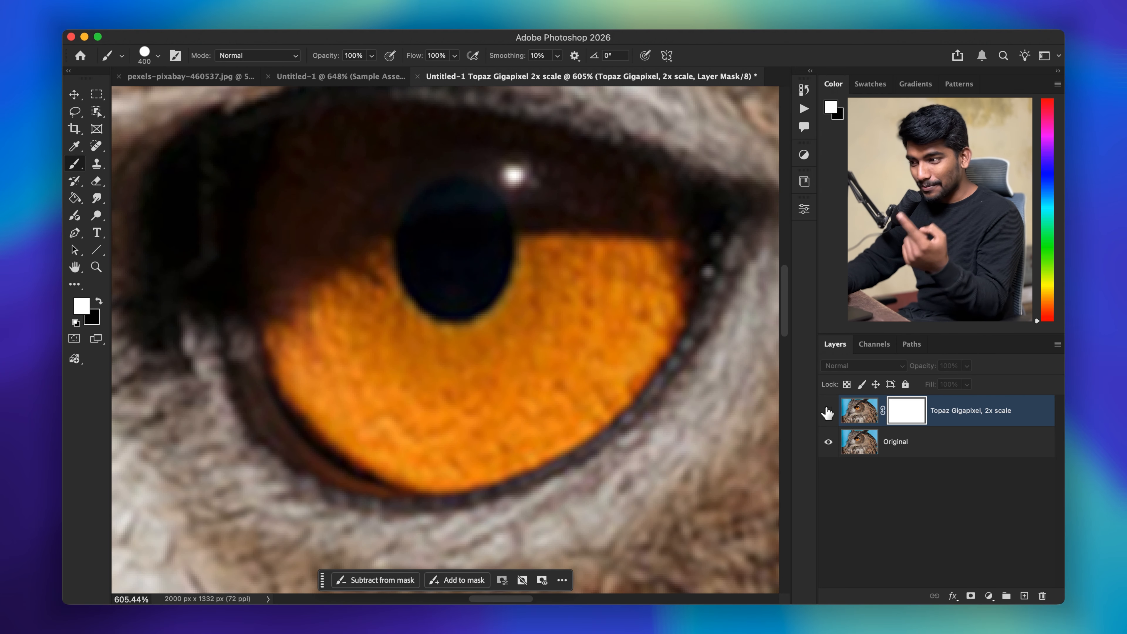
pyautogui.click(829, 412)
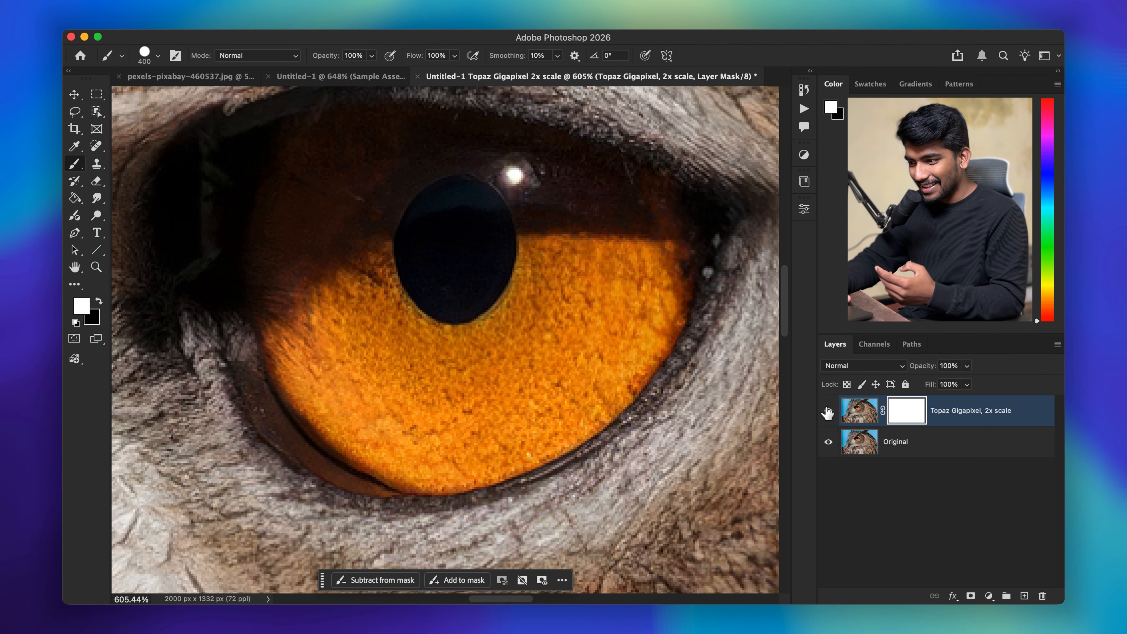